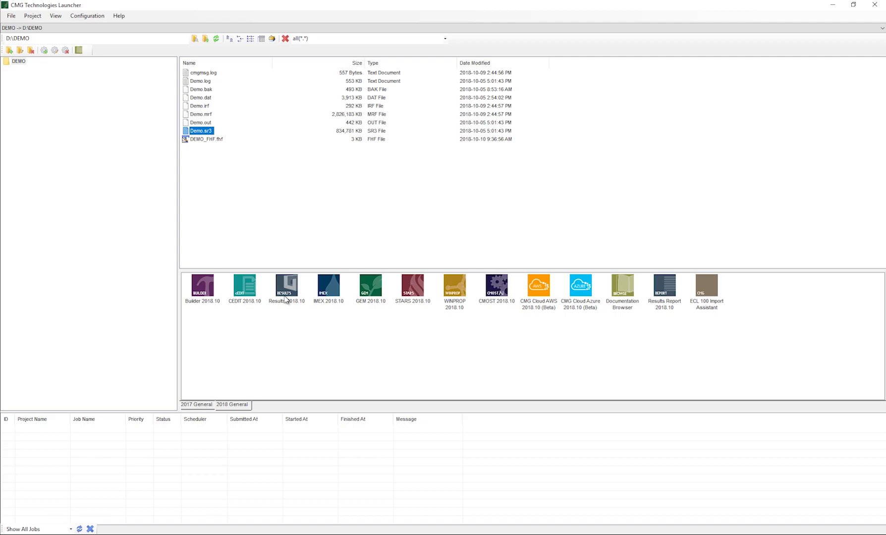
# Open Demo.sr3 in Results 2018.10 in a maximized window and show the file's details in the data sources.
pyautogui.moveTo(211, 131); pyautogui.dragTo(295, 294)
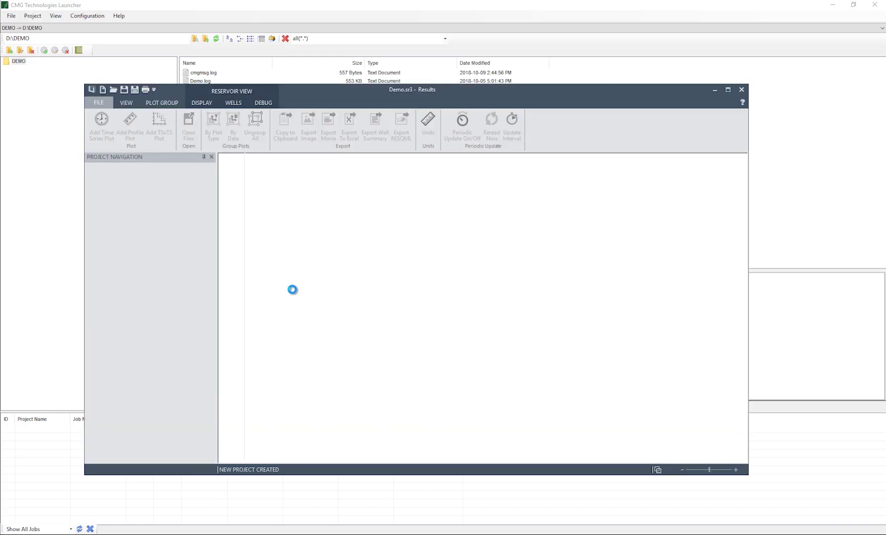
pyautogui.click(728, 90)
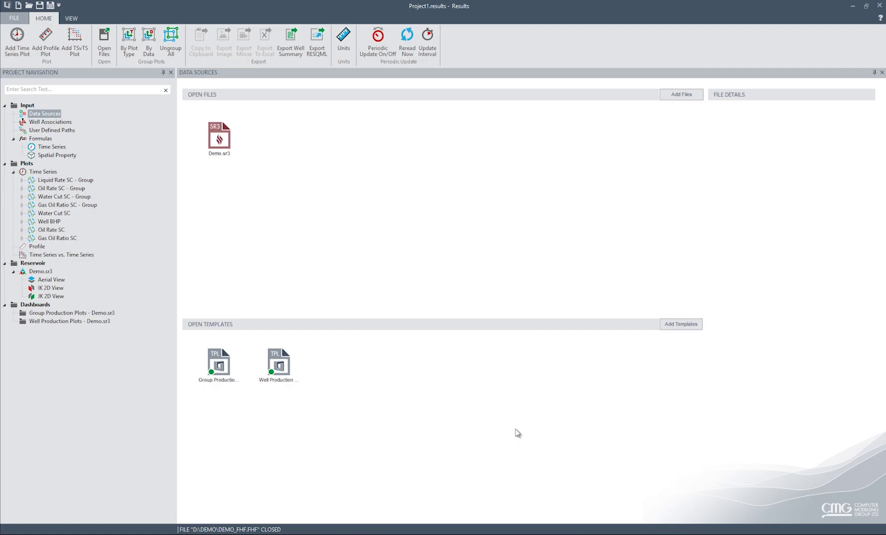
pyautogui.click(221, 144)
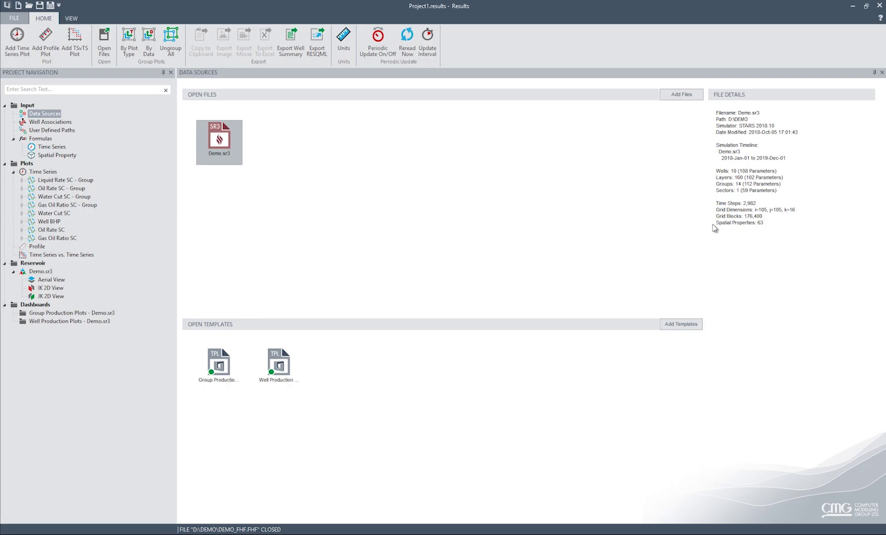
# Add the field history file DEMO_FHF from the DEMO folder to the data sources, with Modify Plots enabled.
pyautogui.click(678, 95)
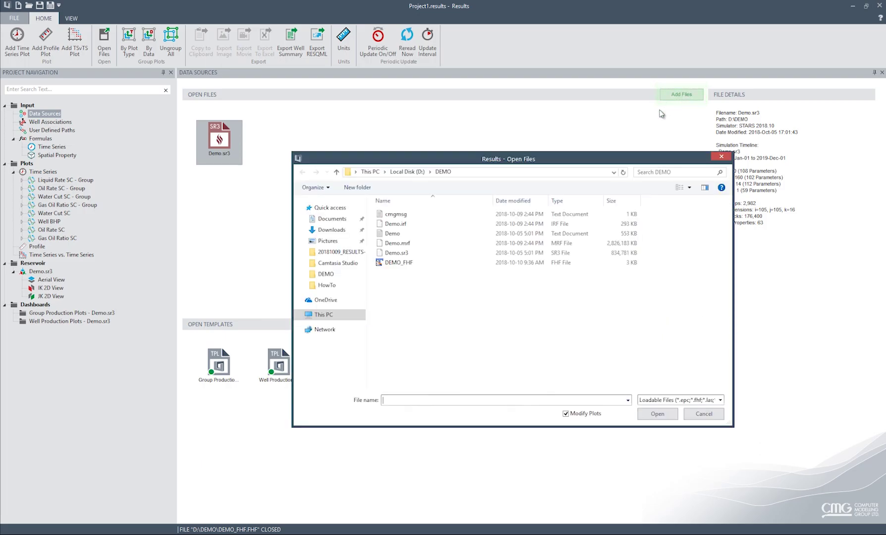
pyautogui.click(405, 263)
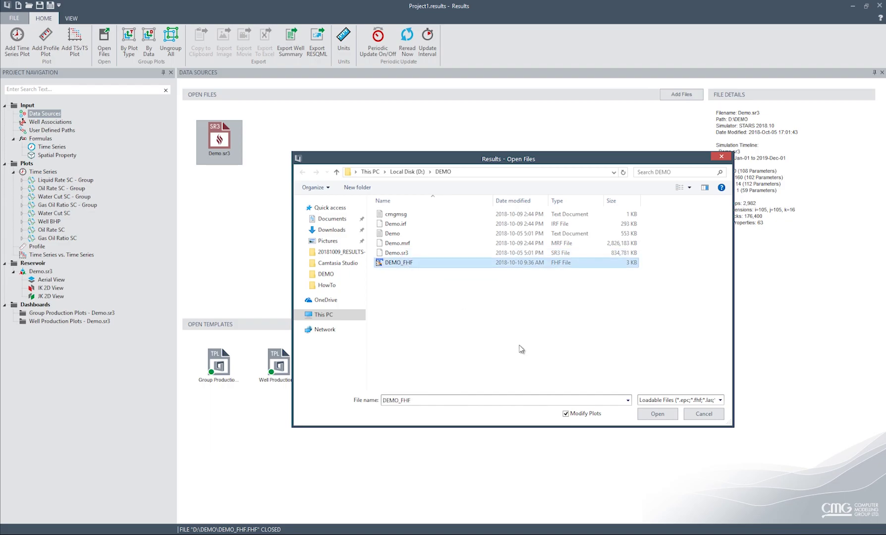
pyautogui.click(654, 416)
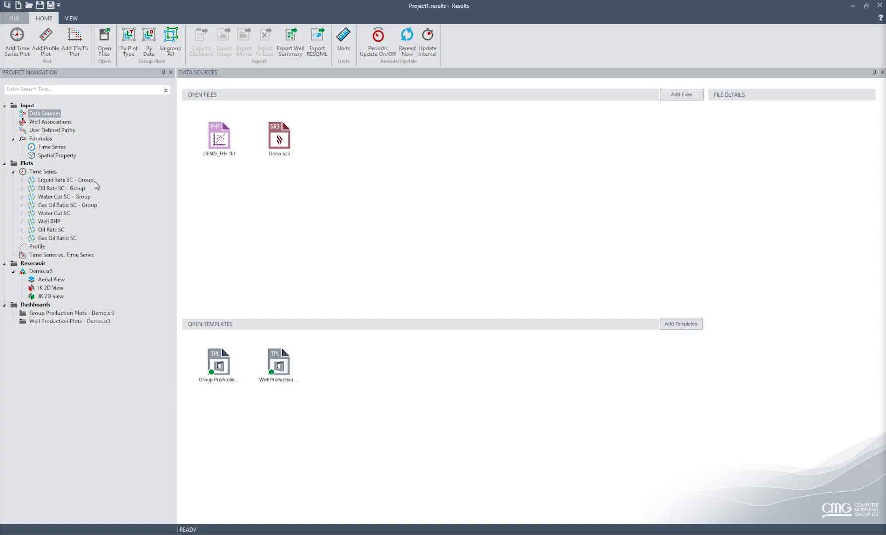
# Review the existing time series plots for group oil rate, group water cut, well oil rate, well BHP and water cut.
pyautogui.click(75, 188)
pyautogui.click(77, 197)
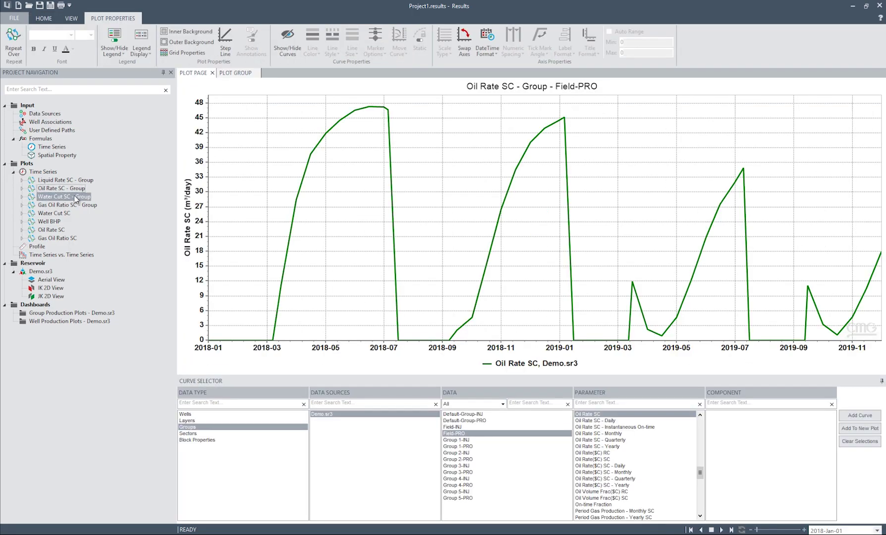
pyautogui.click(53, 230)
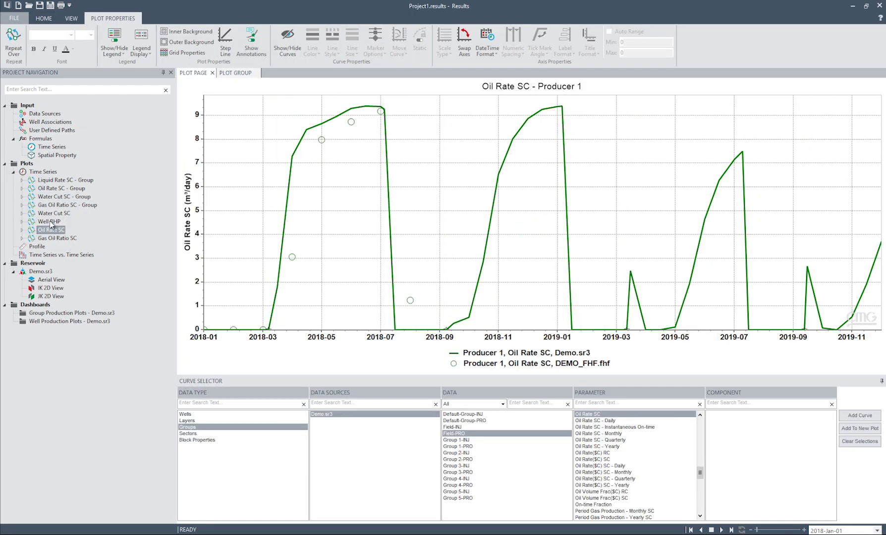
pyautogui.click(50, 221)
pyautogui.click(55, 213)
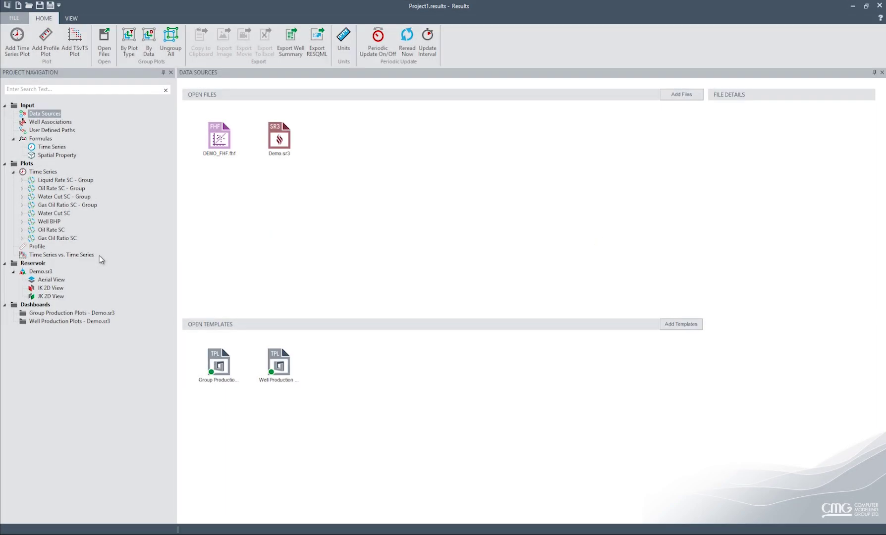
# Create a new time series plot of Water Rate SC for well Injector 1 using both Demo.sr3 and DEMO_FHF.fhf.
pyautogui.click(48, 173)
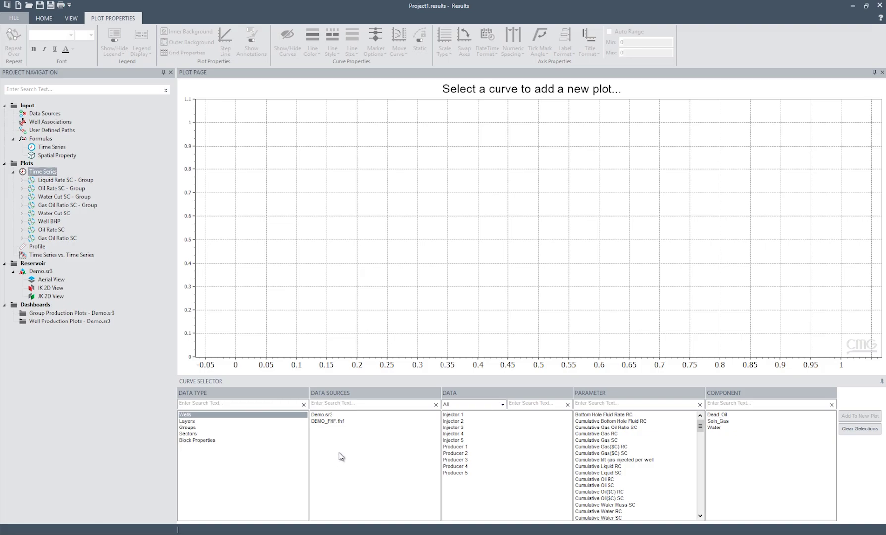
pyautogui.click(328, 421)
pyautogui.click(328, 422)
pyautogui.click(328, 421)
pyautogui.click(327, 415)
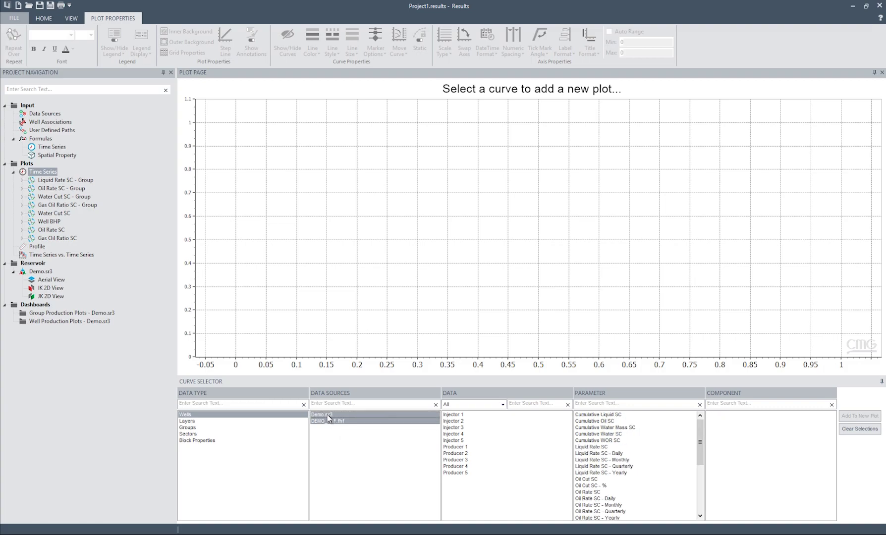
pyautogui.click(454, 415)
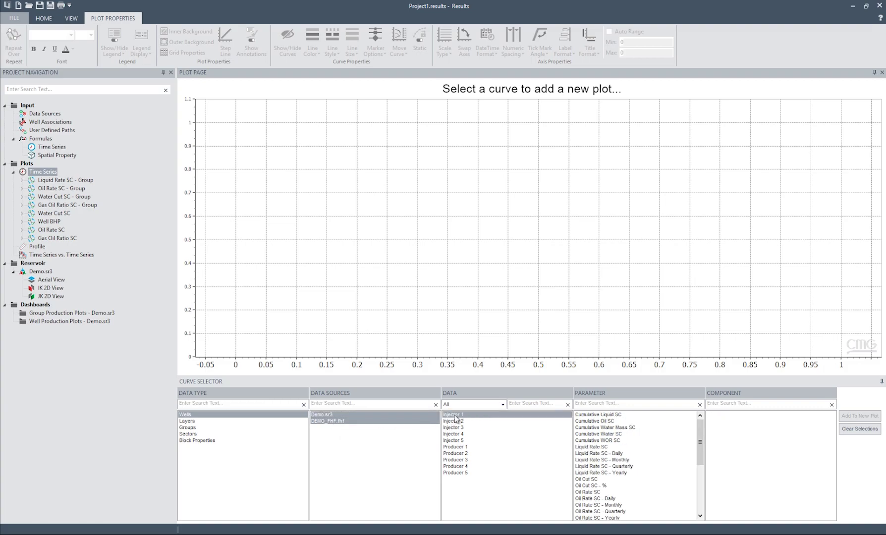
pyautogui.click(593, 404)
pyautogui.write('water r')
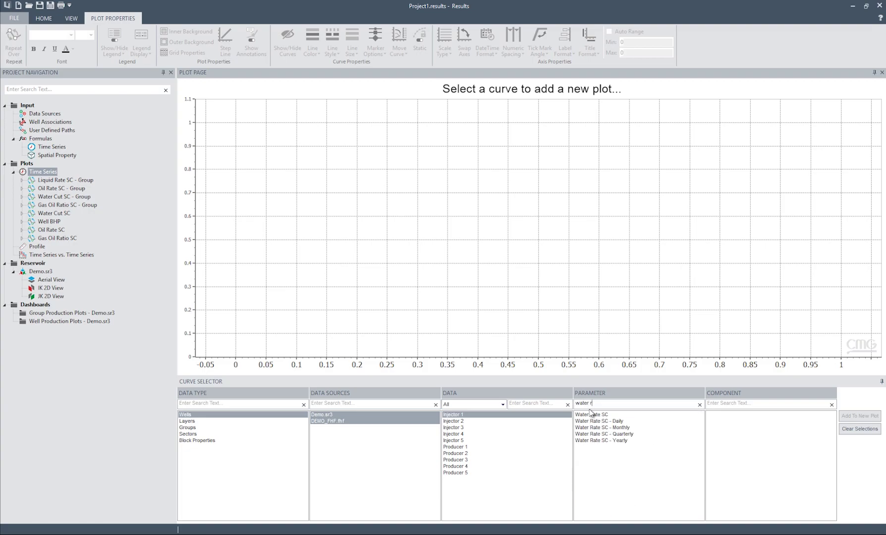
pyautogui.click(594, 415)
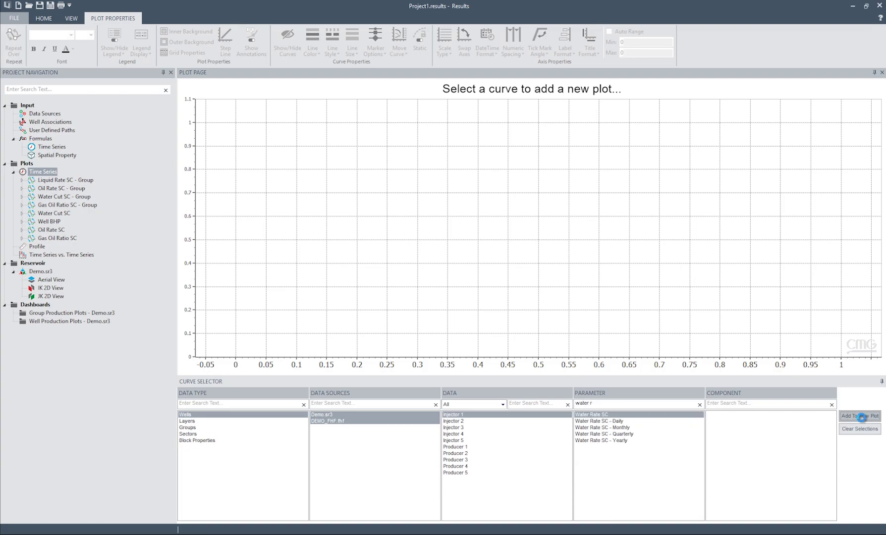
pyautogui.click(860, 415)
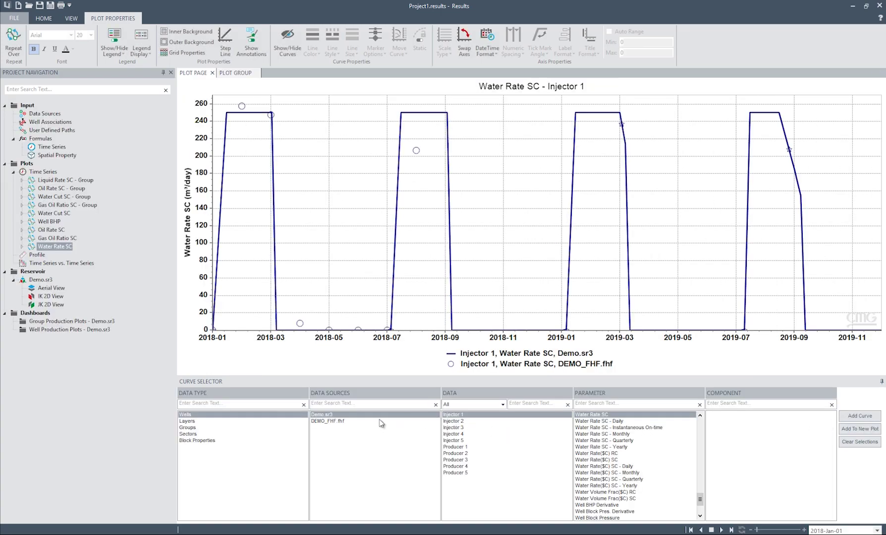
# Add Well Bottom-hole Pressure curves for Injector 1 from both Demo.sr3 and DEMO_FHF.fhf to the water rate plot.
pyautogui.keyDown('ctrl'); pyautogui.click(346, 421); pyautogui.keyUp('ctrl')
pyautogui.click(623, 403)
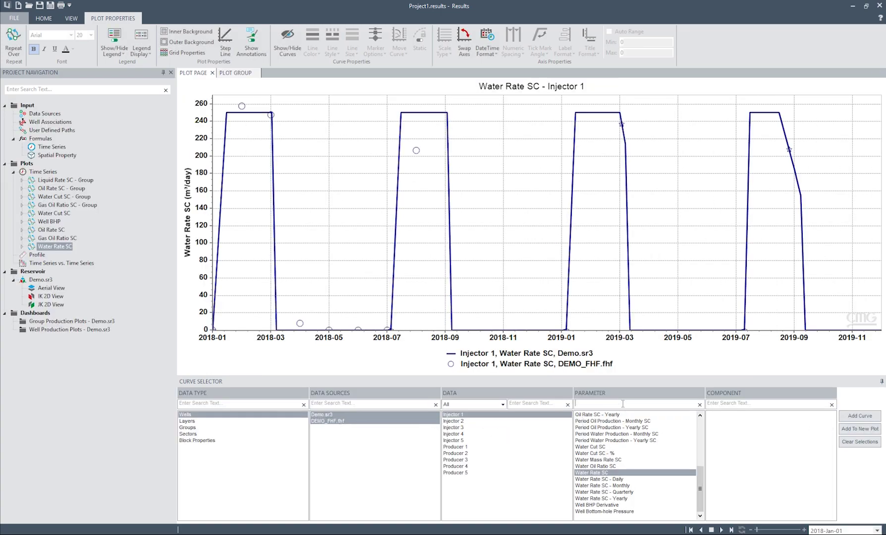
pyautogui.write('bo')
pyautogui.click(620, 415)
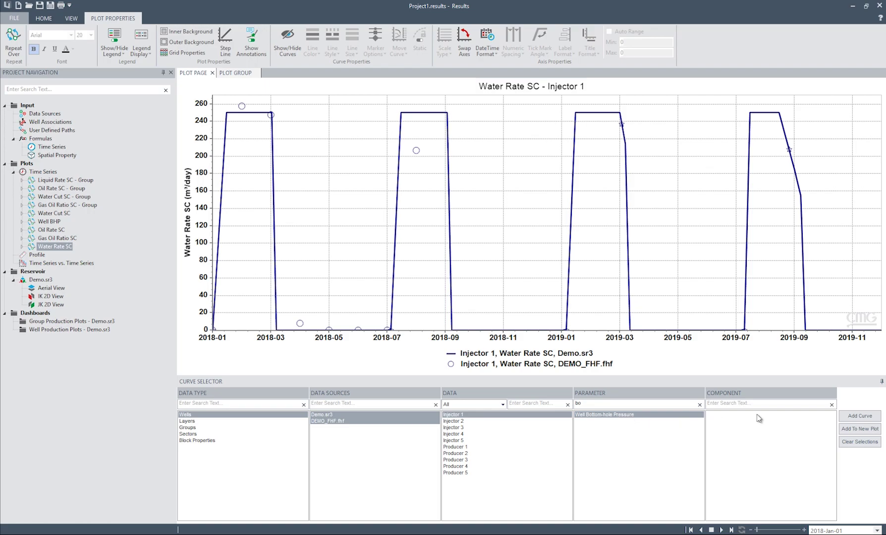
pyautogui.click(851, 418)
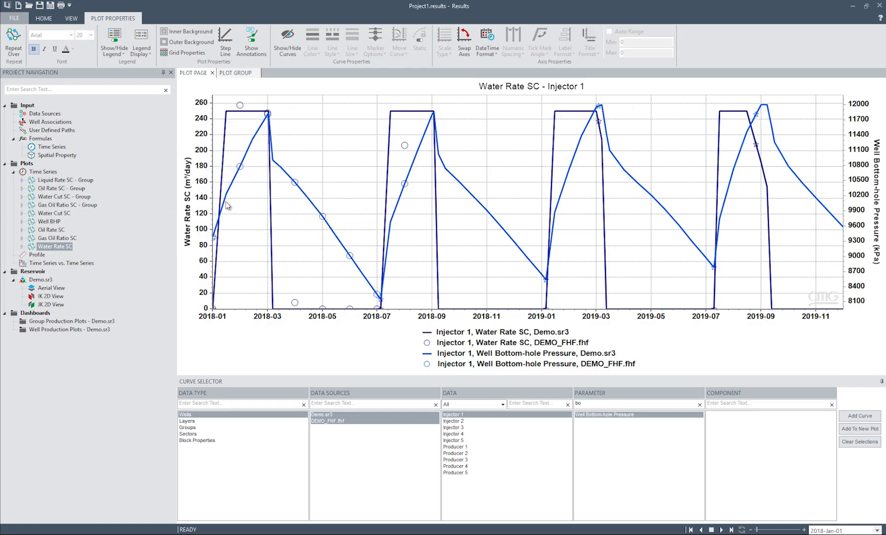
# Examine the Water Rate SC plot group for all wells and the individual plots of Injector 4, Producer 1 and Producer 4.
pyautogui.moveTo(245, 174)
pyautogui.click(234, 74)
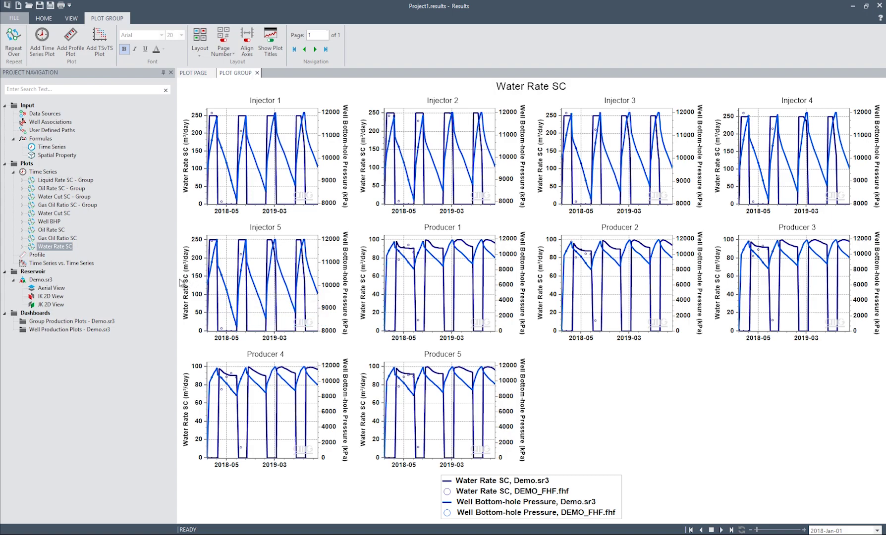
pyautogui.click(22, 247)
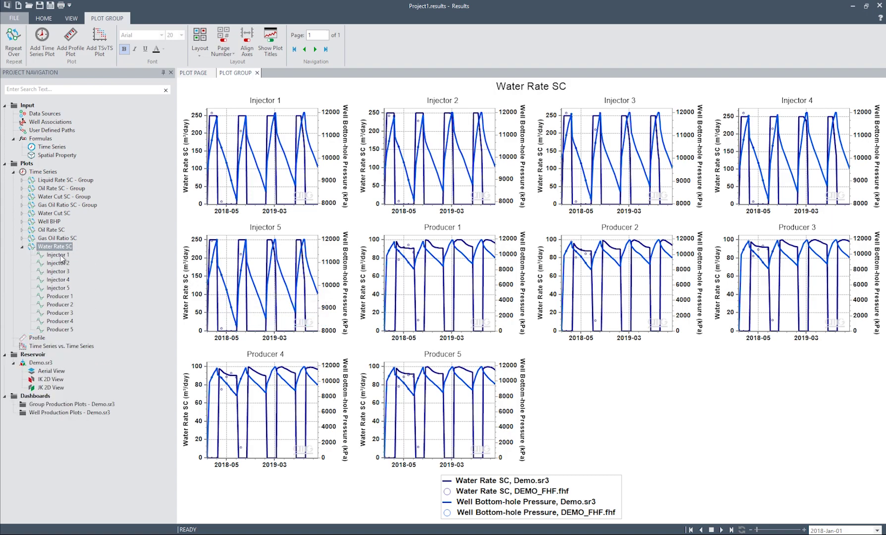
pyautogui.click(60, 280)
pyautogui.click(60, 297)
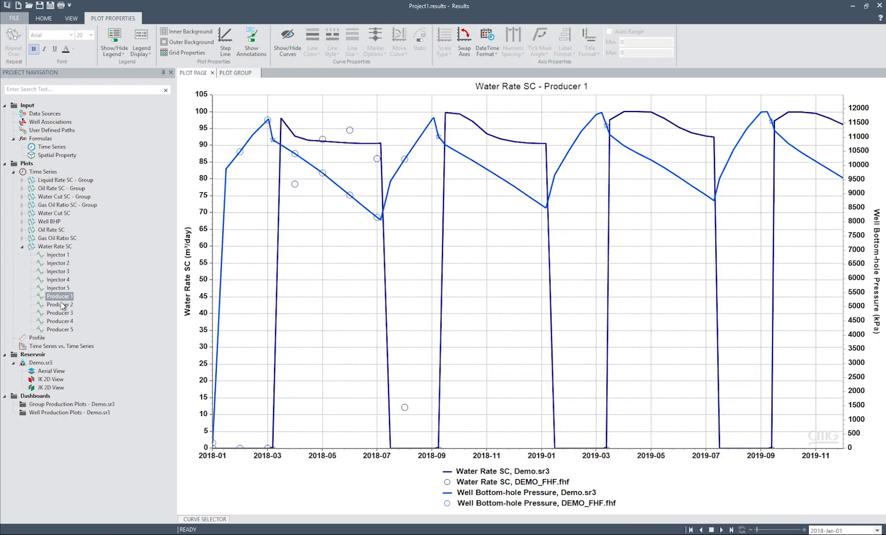
pyautogui.click(64, 322)
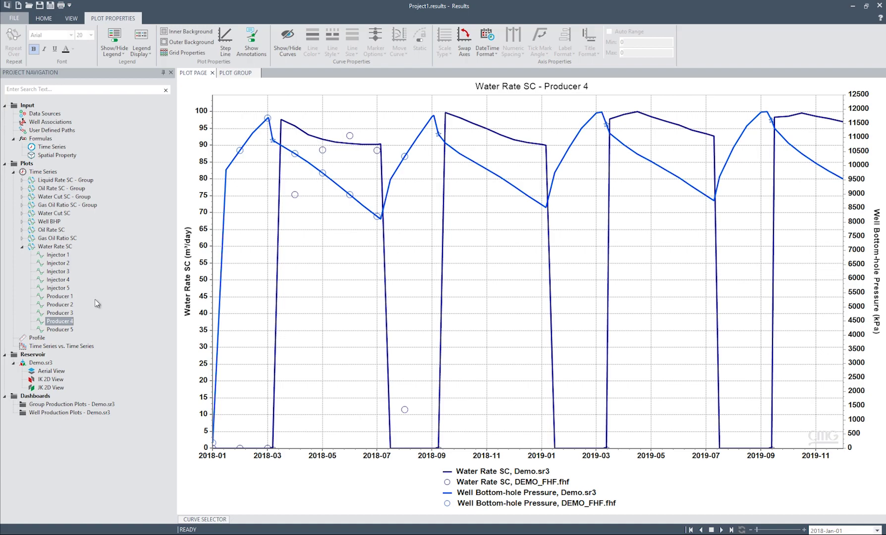
# Create a new time series plot of the block property Temperature from Demo.sr3 for grid block 44 53 1.
pyautogui.click(51, 172)
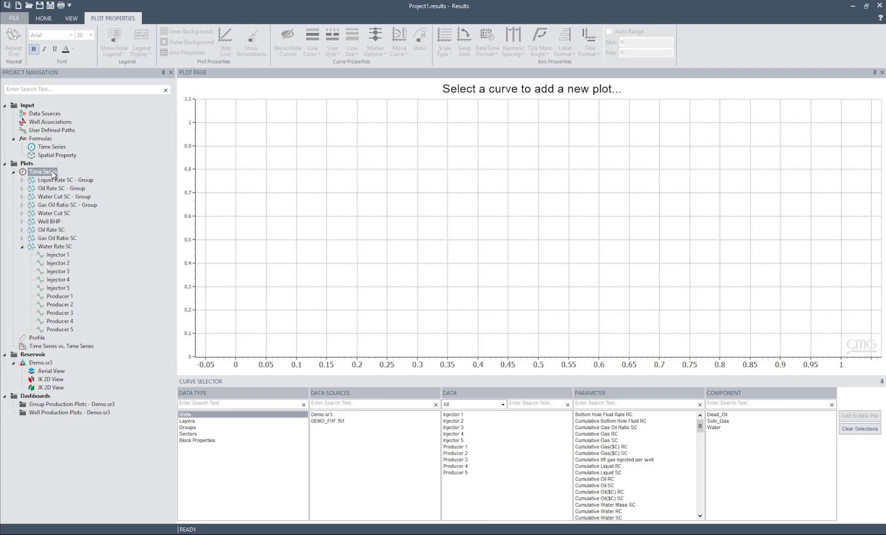
pyautogui.click(212, 442)
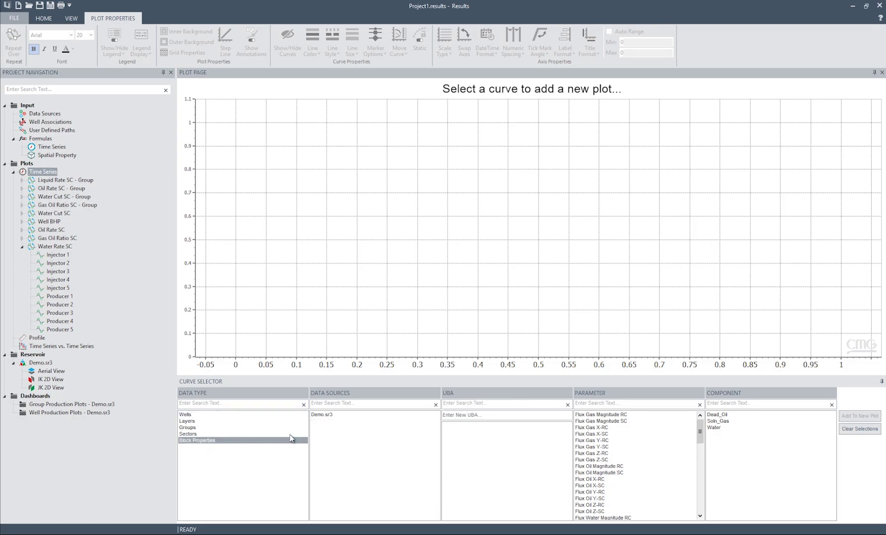
pyautogui.click(332, 417)
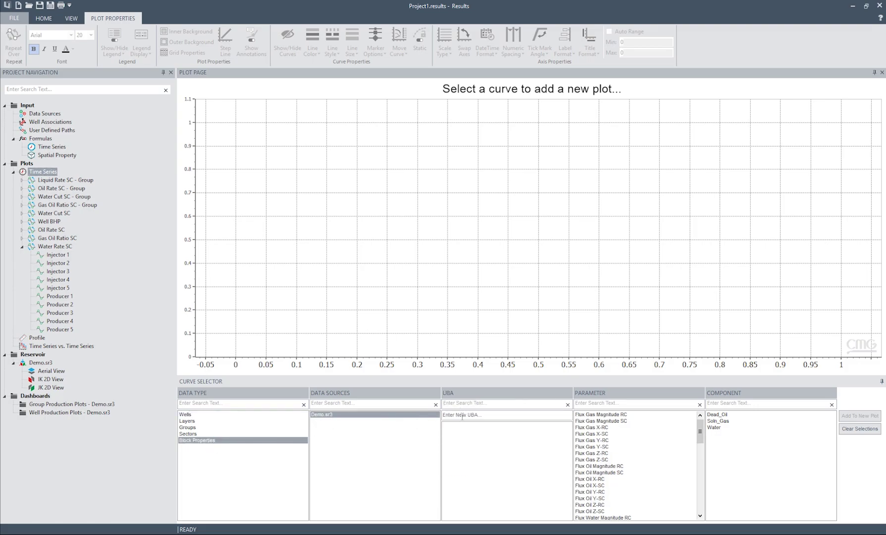
pyautogui.click(476, 417)
pyautogui.write('44 53 1')
pyautogui.press('Return')
pyautogui.click(599, 404)
pyautogui.write('te')
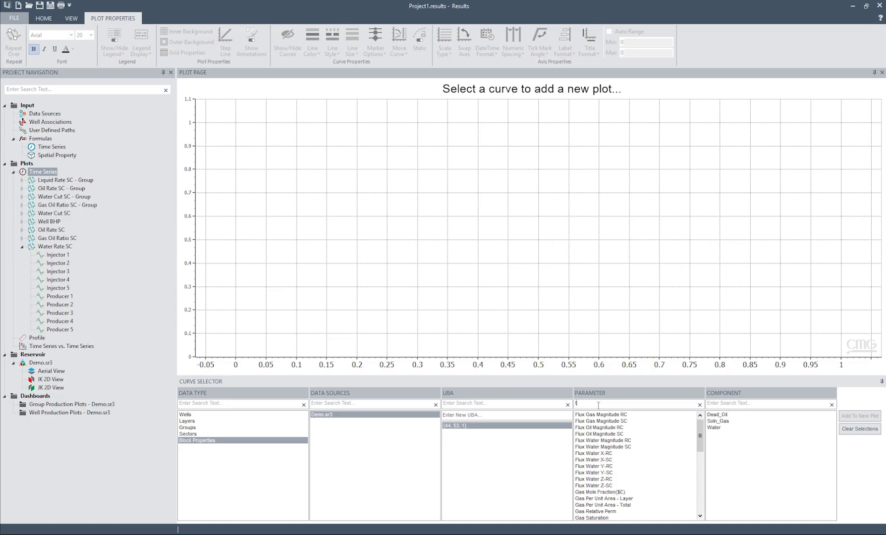
pyautogui.click(600, 493)
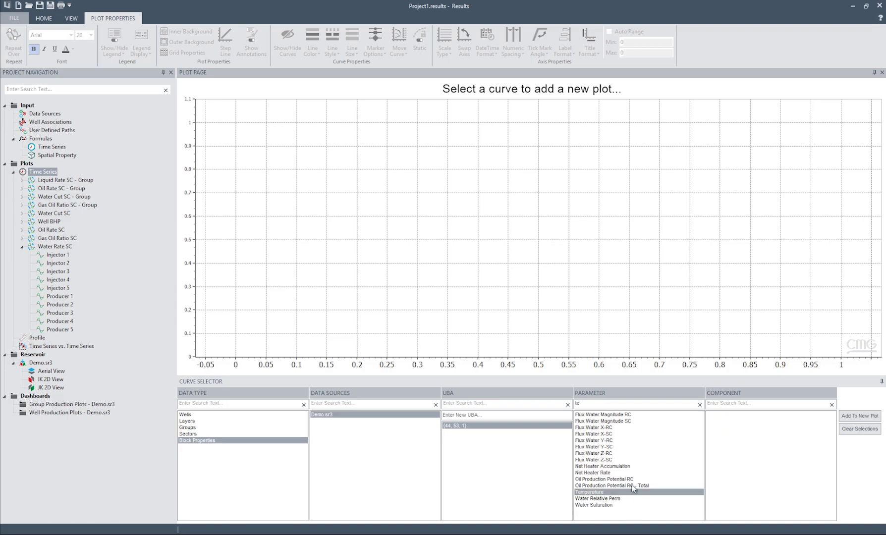
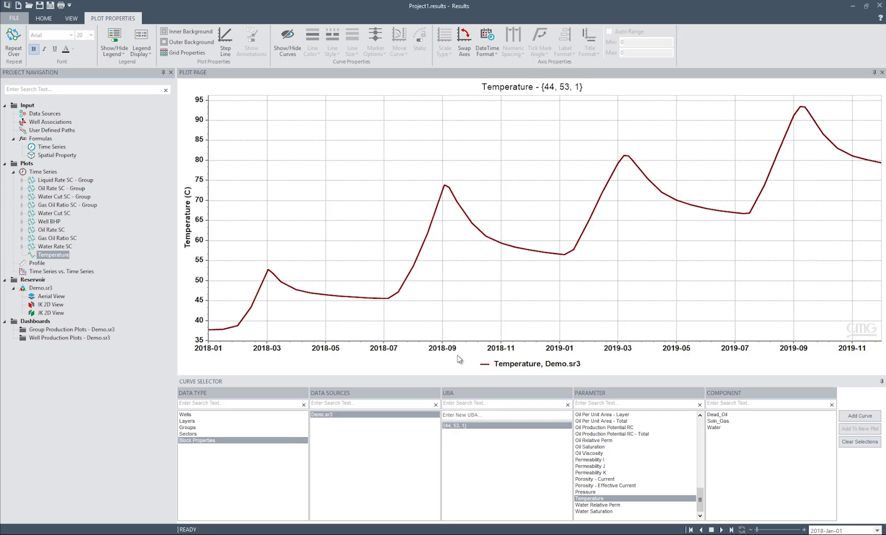
# Create a new well profile plot of the flow property Oil Rate SC for Producer 1 from Demo.sr3 at 2018-Apr-01.
pyautogui.click(39, 263)
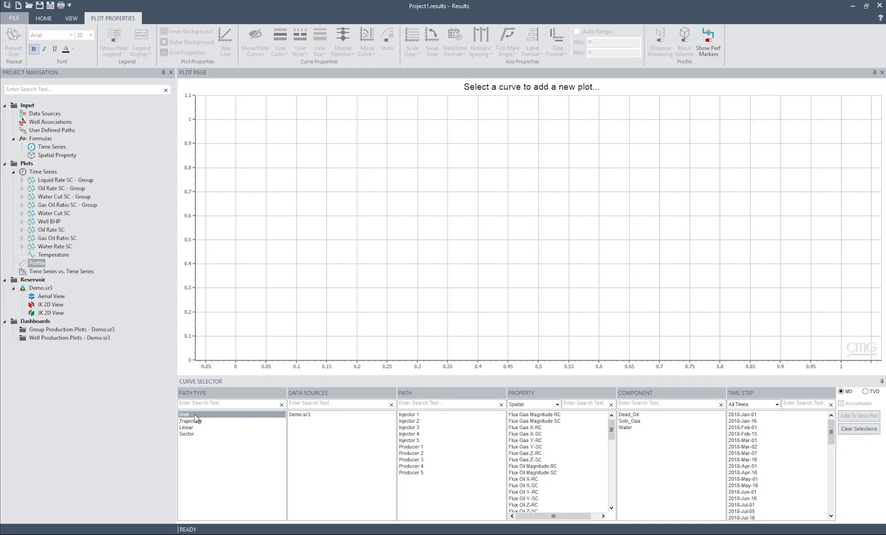
pyautogui.click(299, 415)
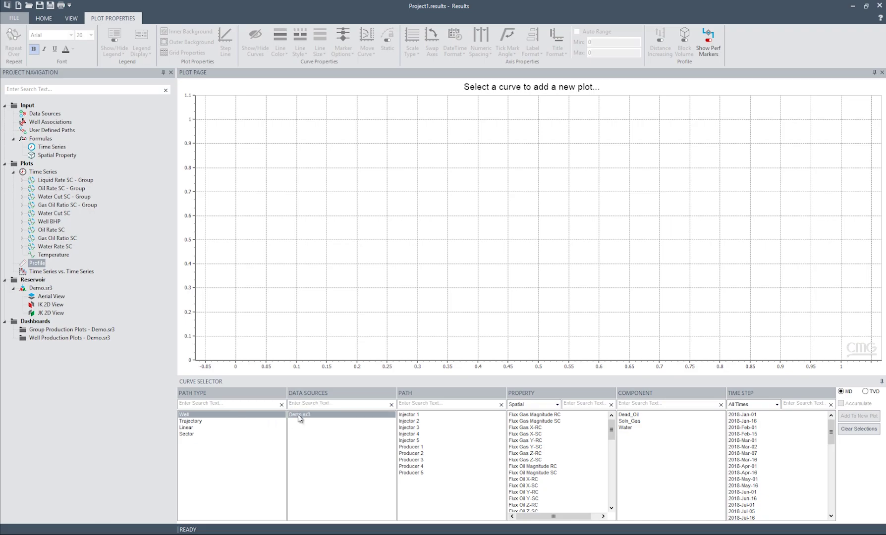
pyautogui.click(415, 447)
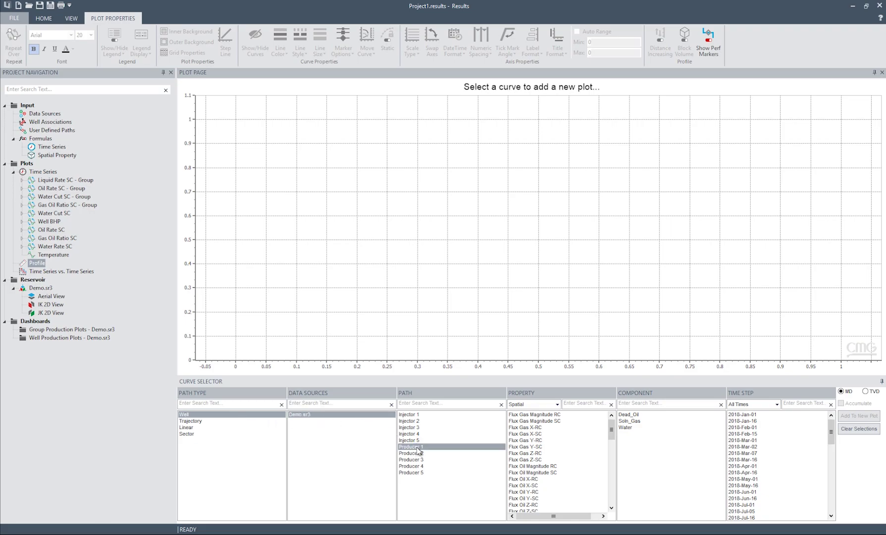
pyautogui.click(557, 404)
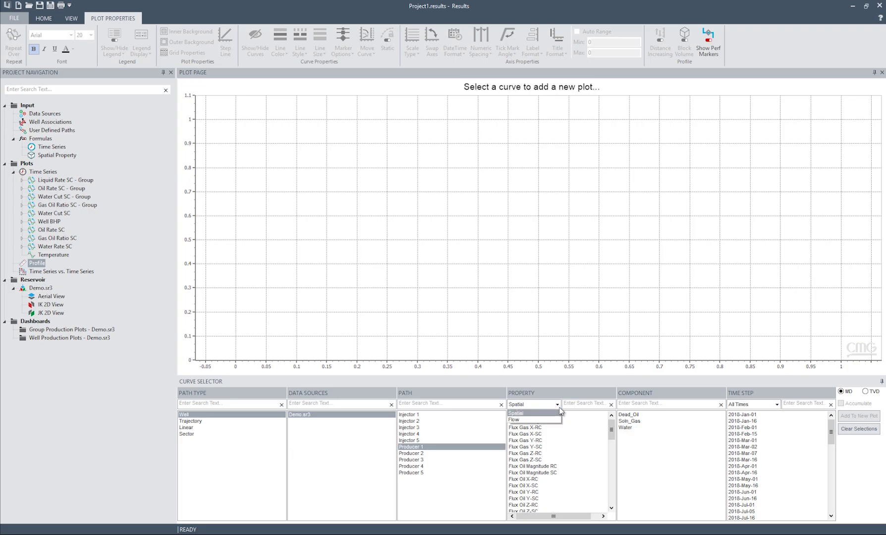
pyautogui.click(557, 420)
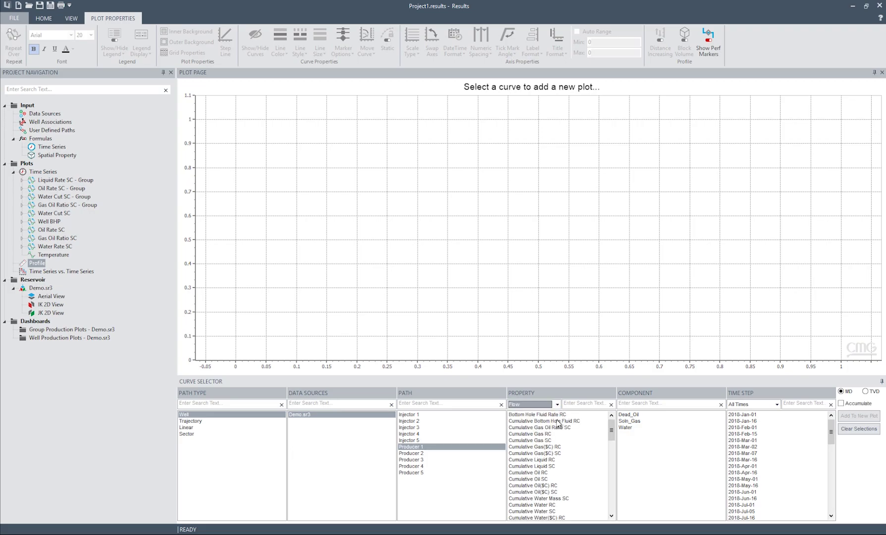
pyautogui.click(575, 405)
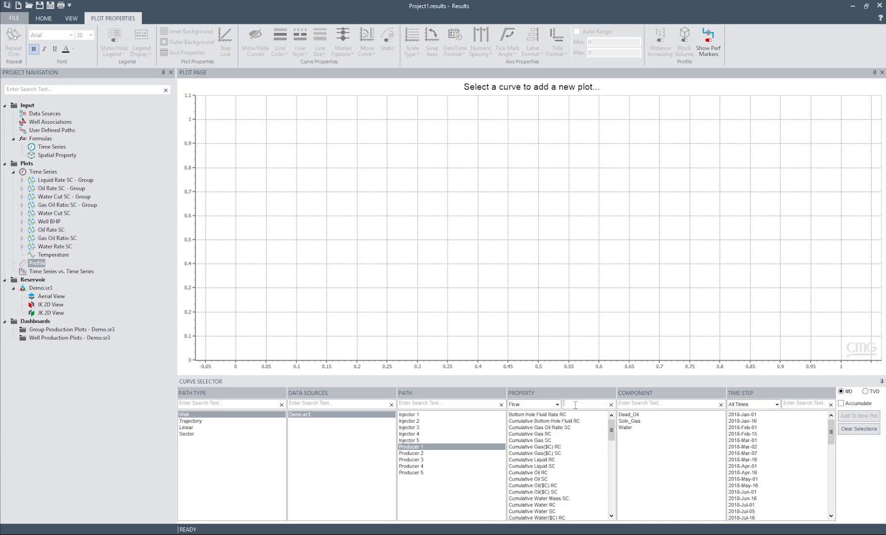
pyautogui.write('oil')
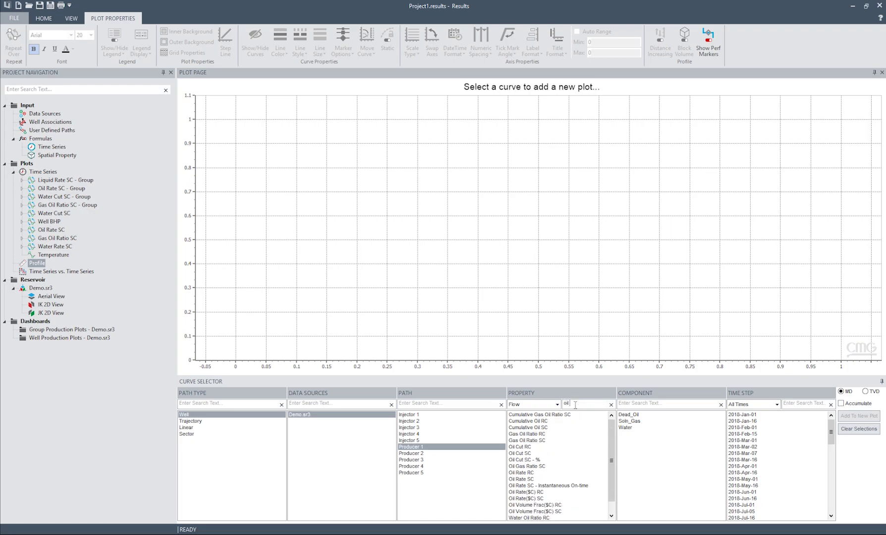
pyautogui.write(' rate')
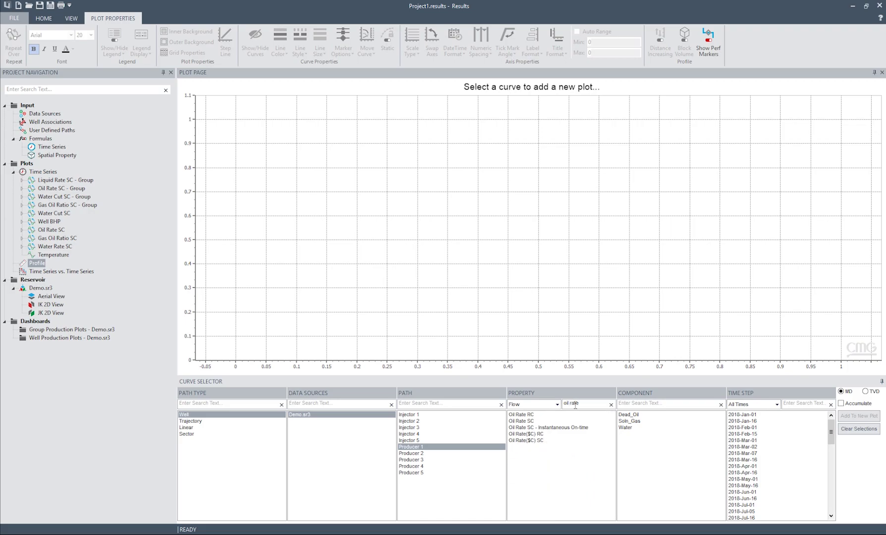
pyautogui.click(531, 421)
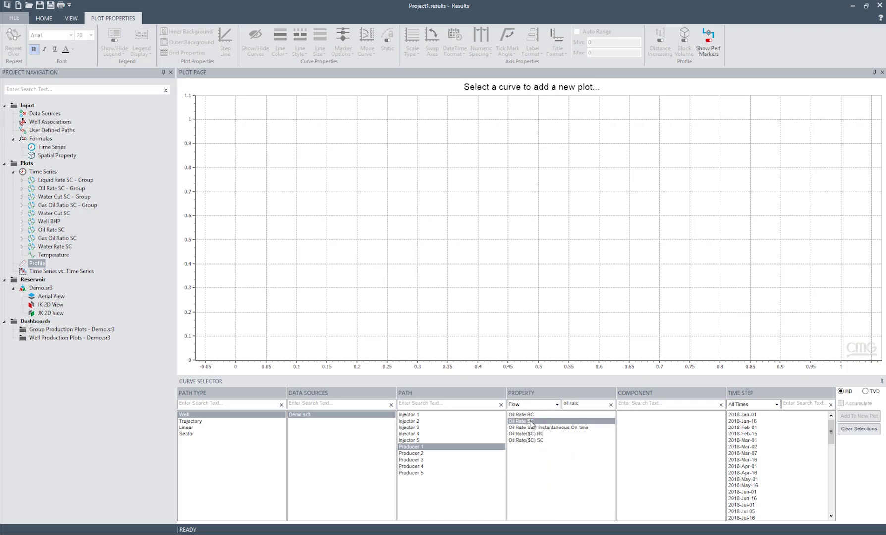
pyautogui.click(754, 469)
pyautogui.click(860, 417)
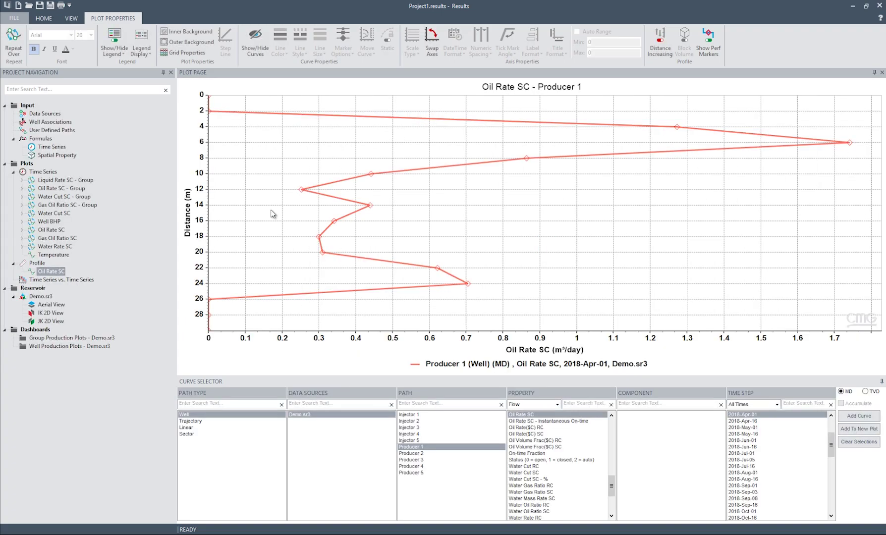
# Repeat the Producer 1 Oil Rate SC profile over the time steps 2018-Apr-01, 2018-May-01 and 2018-Jun-01 only.
pyautogui.moveTo(209, 111)
pyautogui.moveTo(209, 329)
pyautogui.click(12, 51)
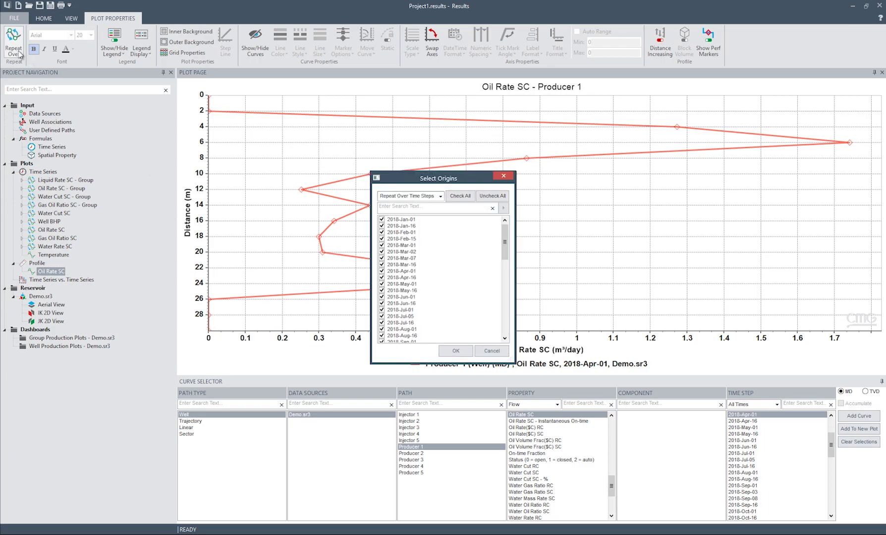
pyautogui.click(441, 198)
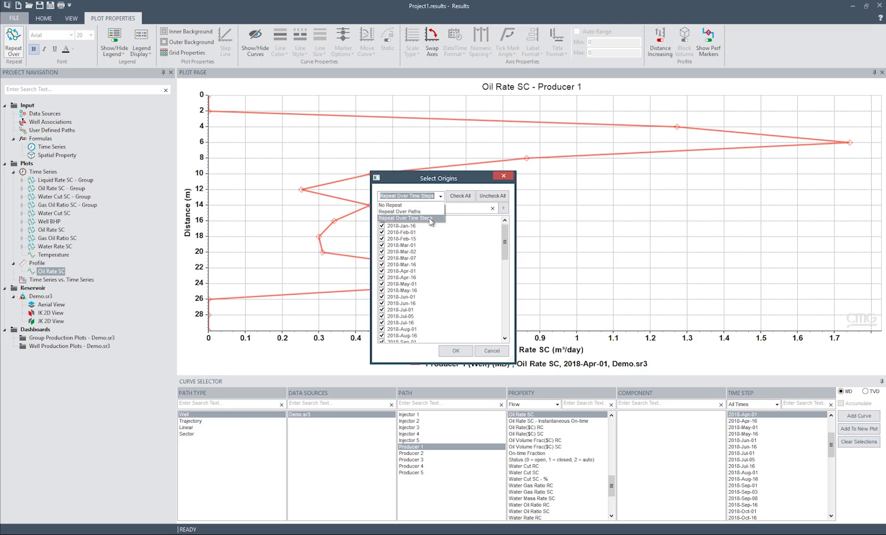
pyautogui.click(430, 219)
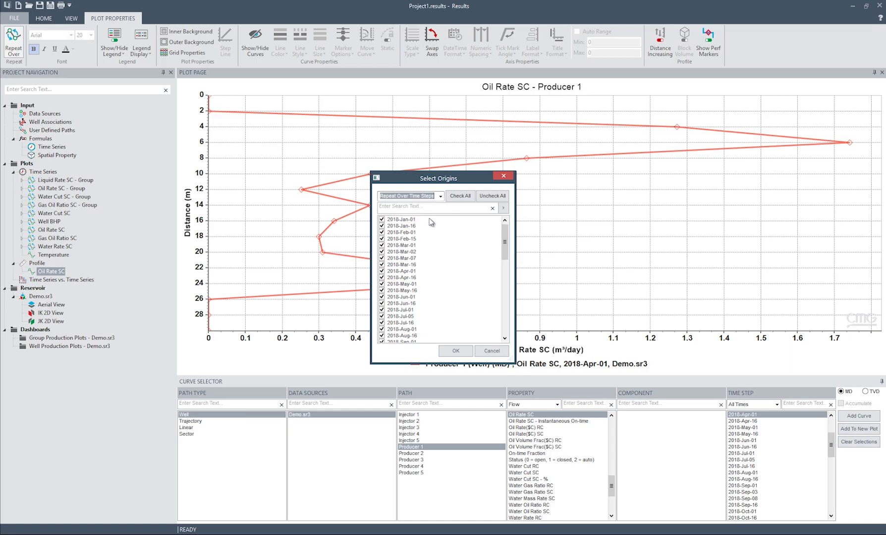
pyautogui.click(489, 197)
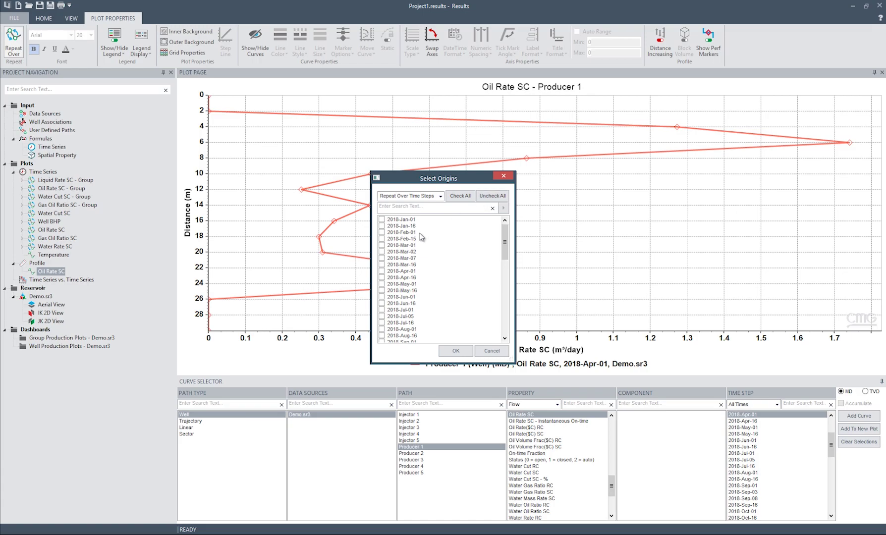
pyautogui.click(381, 271)
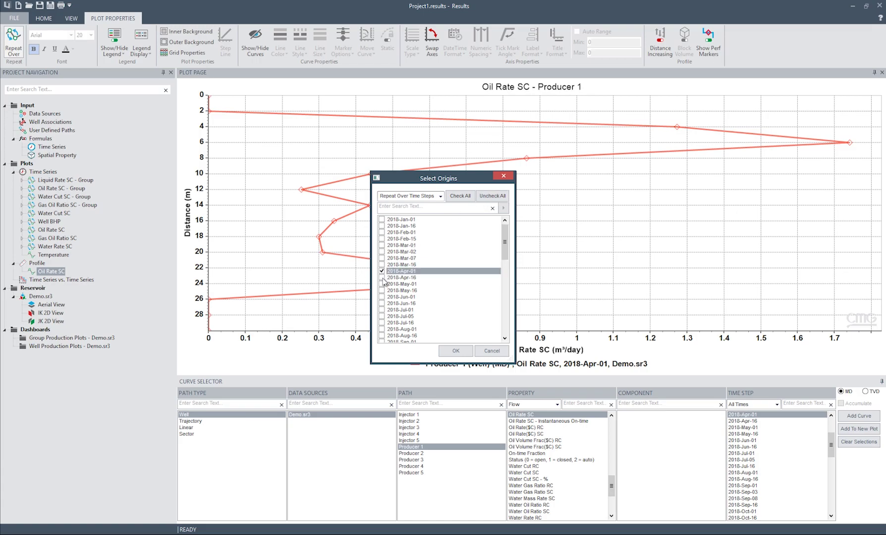
pyautogui.click(382, 284)
pyautogui.click(381, 296)
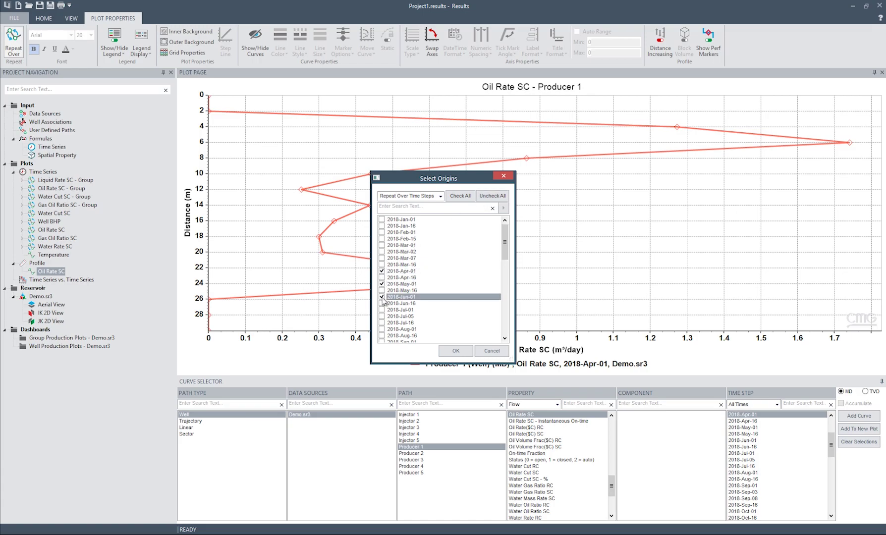
pyautogui.click(456, 351)
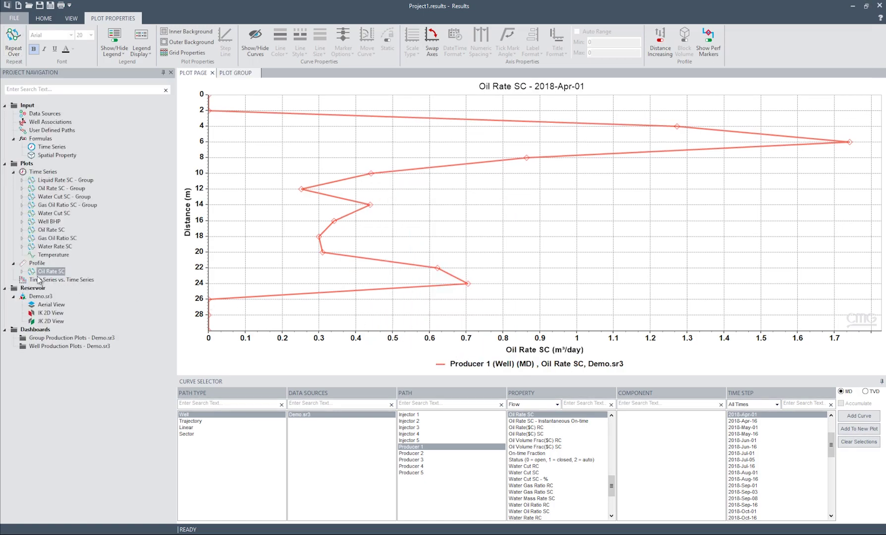
# Examine the individual Oil Rate SC profile plots for 2018-Apr-01, 2018-May-01 and 2018-Jun-01.
pyautogui.click(22, 271)
pyautogui.click(57, 280)
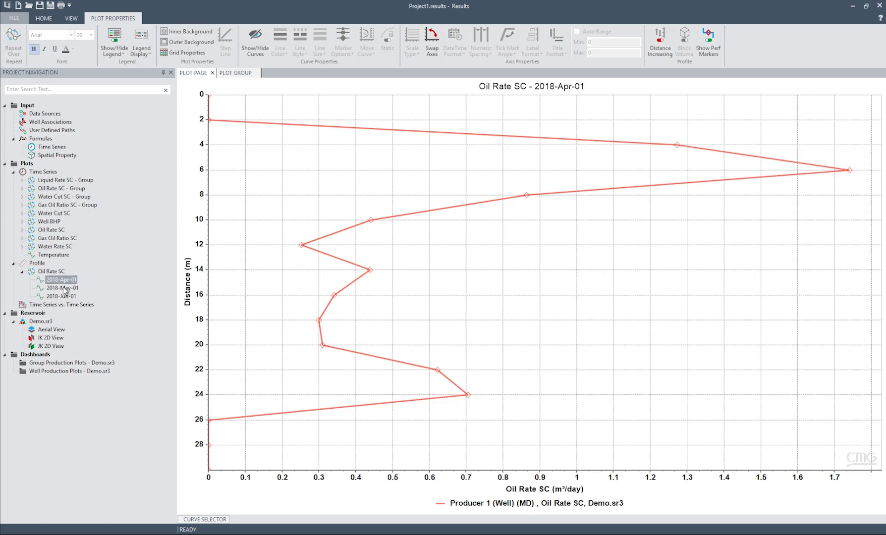
pyautogui.click(62, 288)
pyautogui.click(64, 297)
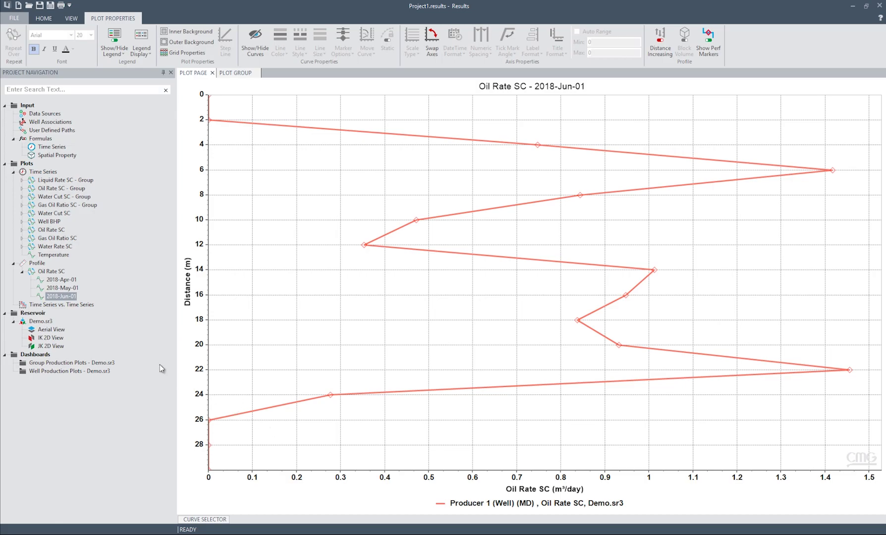
# For a new time series vs. time series plot, choose sector Entire Field's Oil Prod Cum SCTR from Demo.sr3 as the X data.
pyautogui.click(79, 304)
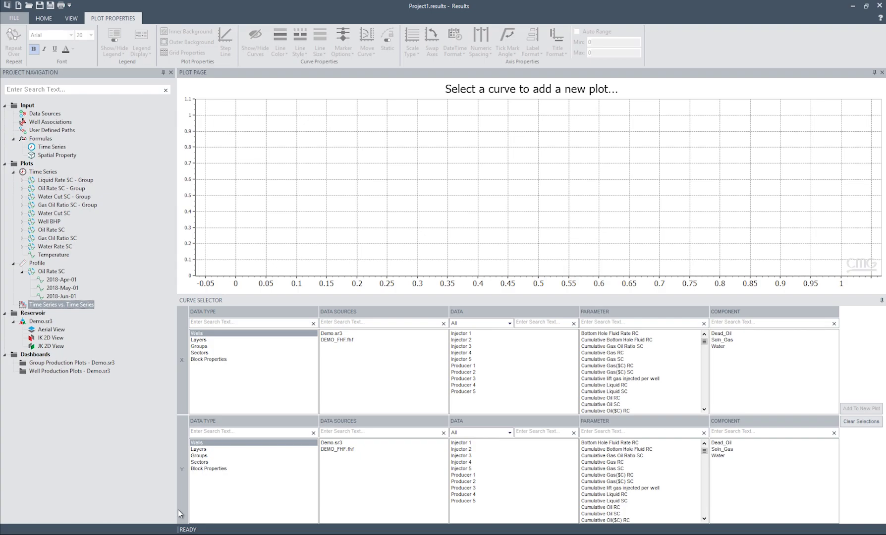
pyautogui.click(206, 352)
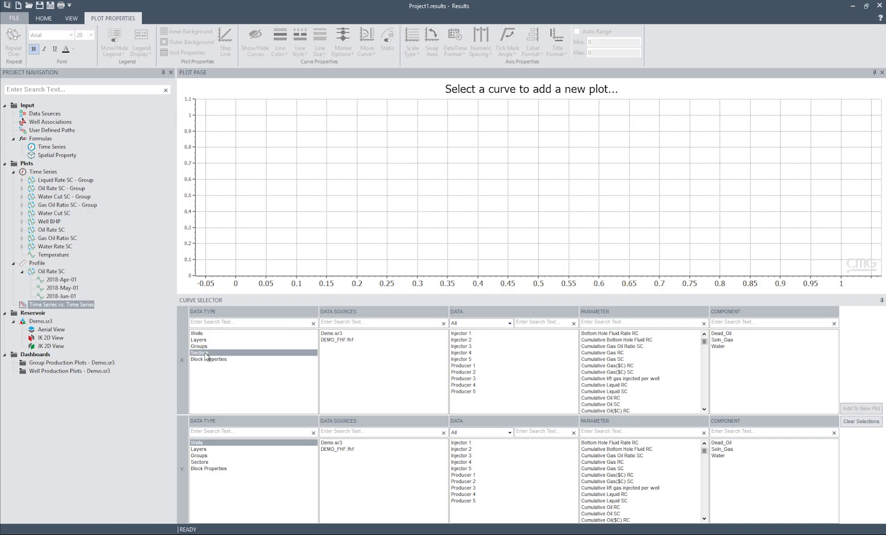
pyautogui.click(331, 336)
pyautogui.click(457, 334)
pyautogui.click(618, 323)
pyautogui.write('oil pr')
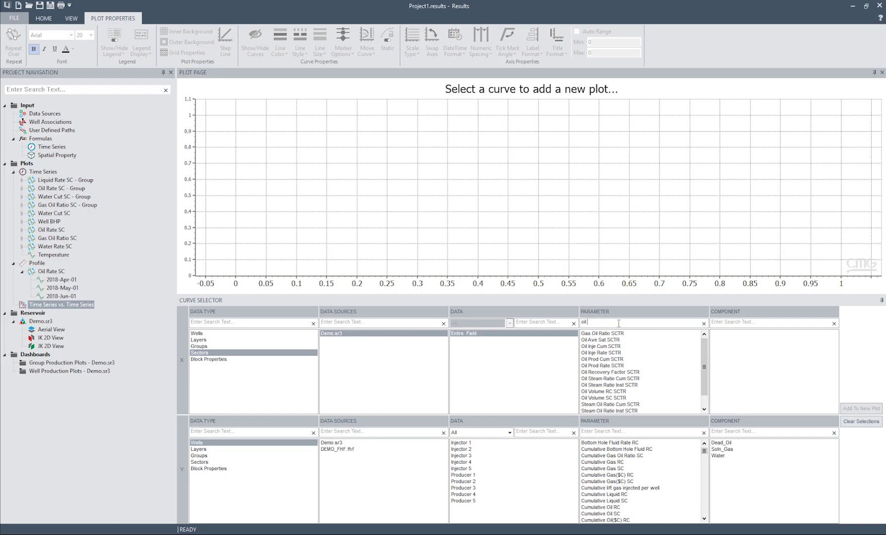
pyautogui.click(611, 334)
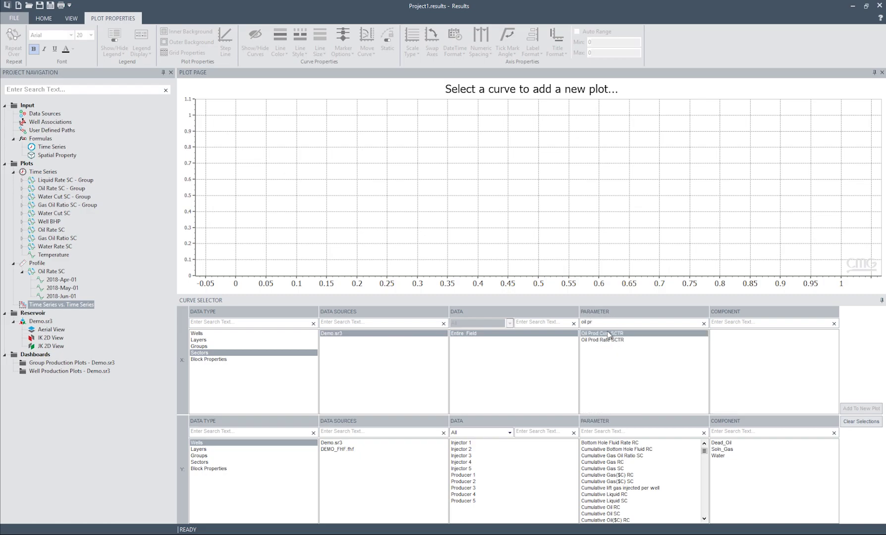
# Choose sector Entire Field's Water Inje Cum SCTR from Demo.sr3 as the Y data and create the plot.
pyautogui.click(205, 462)
pyautogui.click(333, 443)
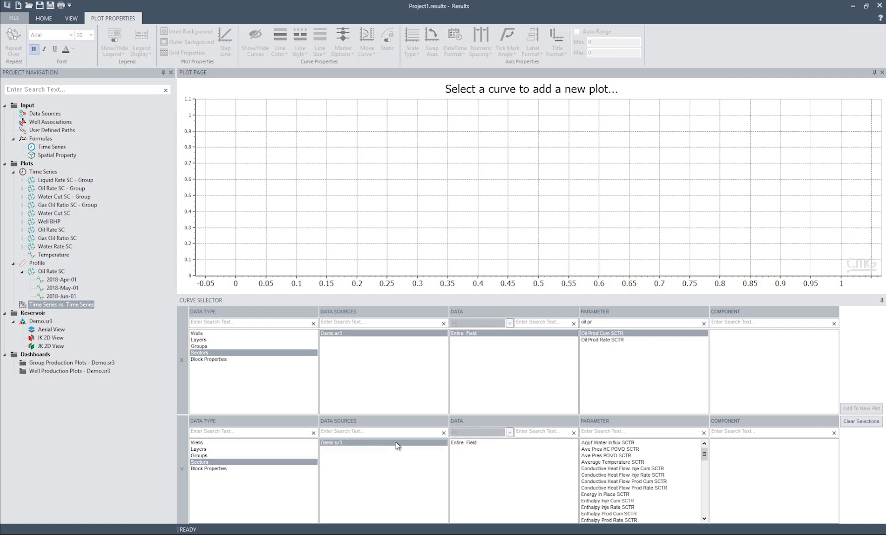
pyautogui.click(463, 443)
pyautogui.click(591, 432)
pyautogui.write('wa')
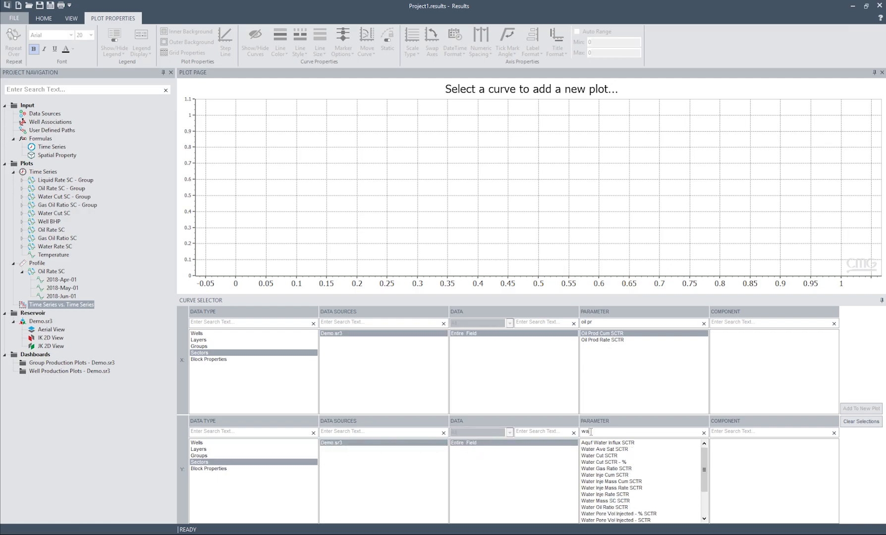
pyautogui.write('ter in')
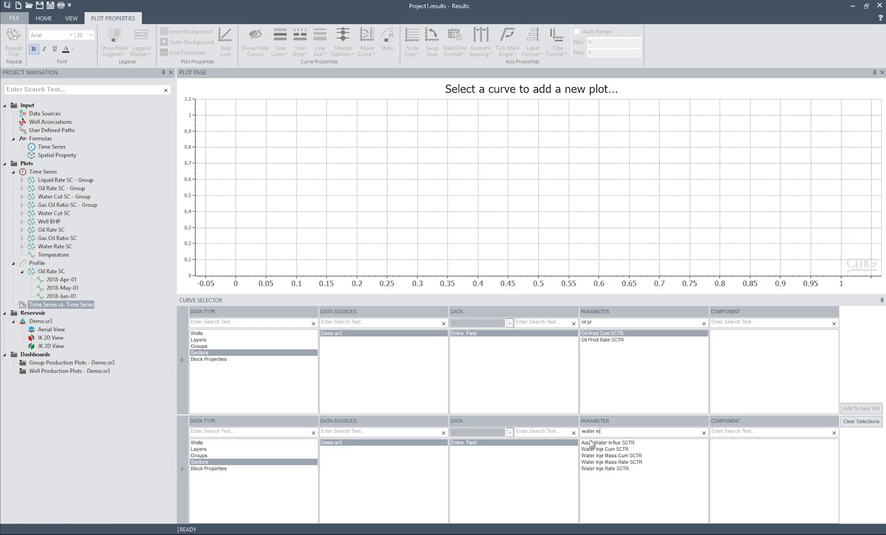
pyautogui.click(611, 450)
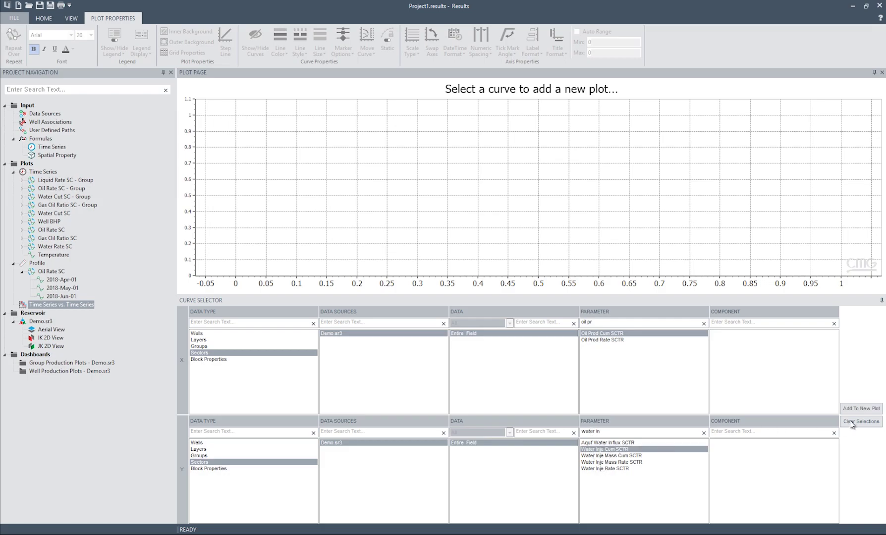
pyautogui.click(862, 409)
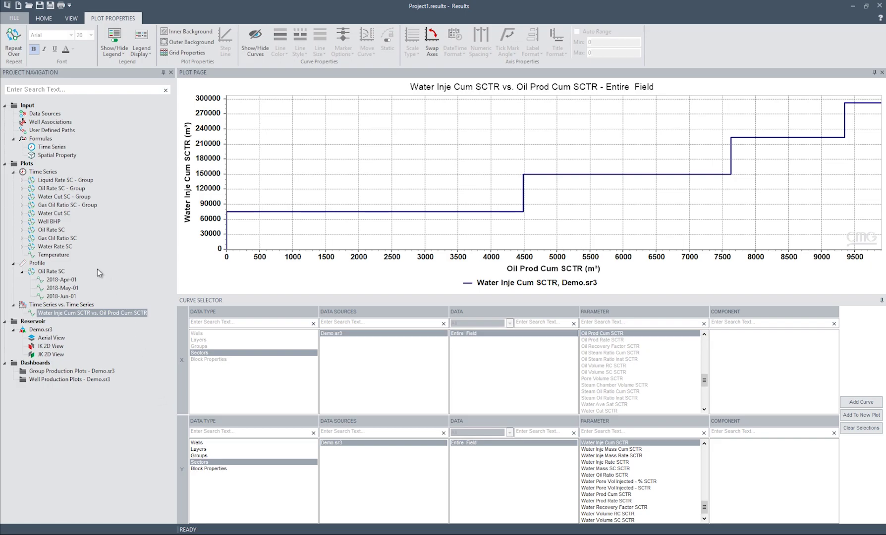
# Change the title of the Injector 1 Water Rate SC plot to "Water Rate SC & Bottomhole Pressure - $data" and make it bold.
pyautogui.click(63, 247)
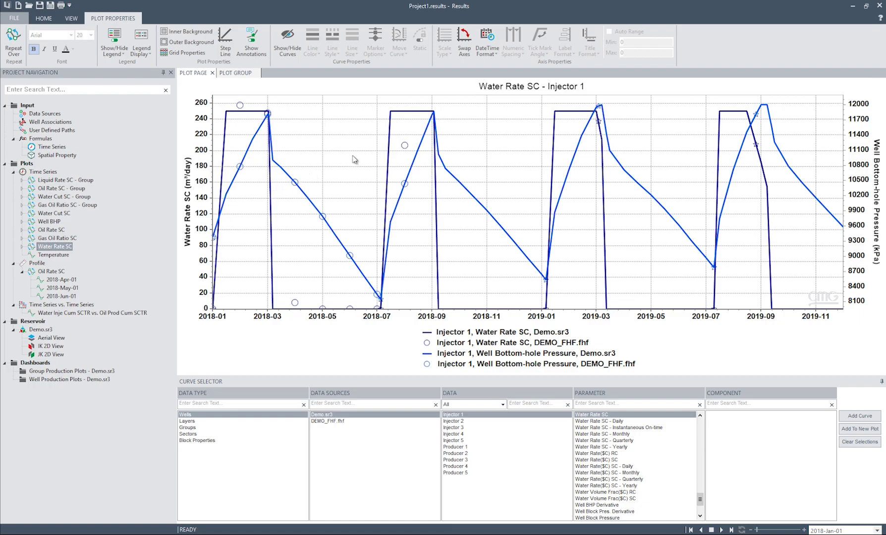
pyautogui.click(528, 86)
pyautogui.click(546, 86)
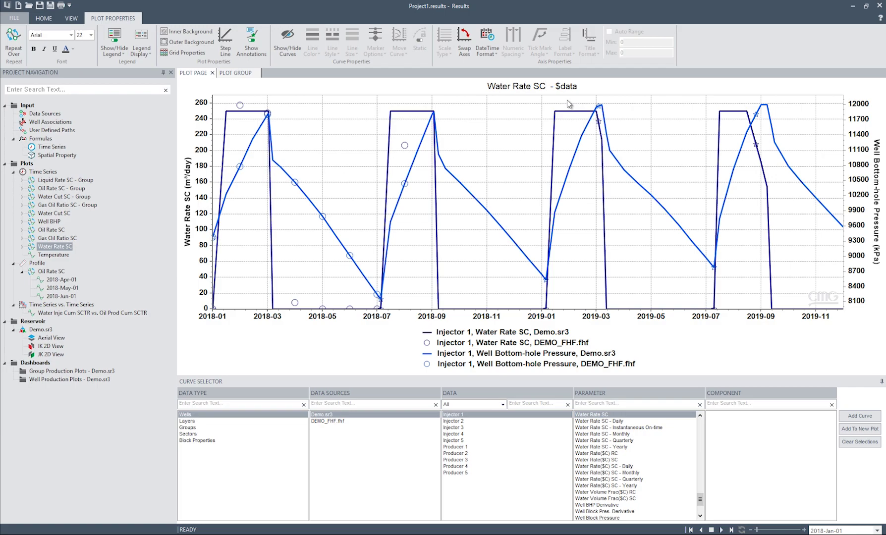
pyautogui.write('& Bottomho')
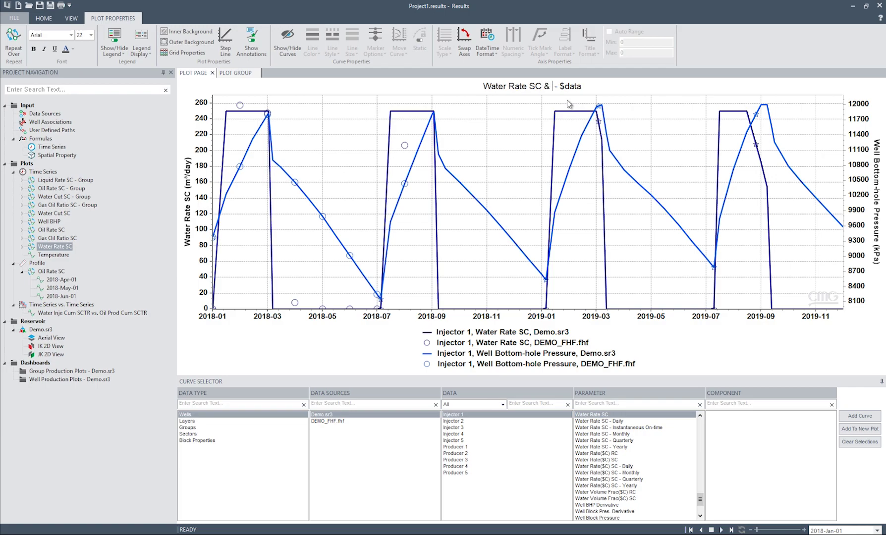
pyautogui.write('le Pressu')
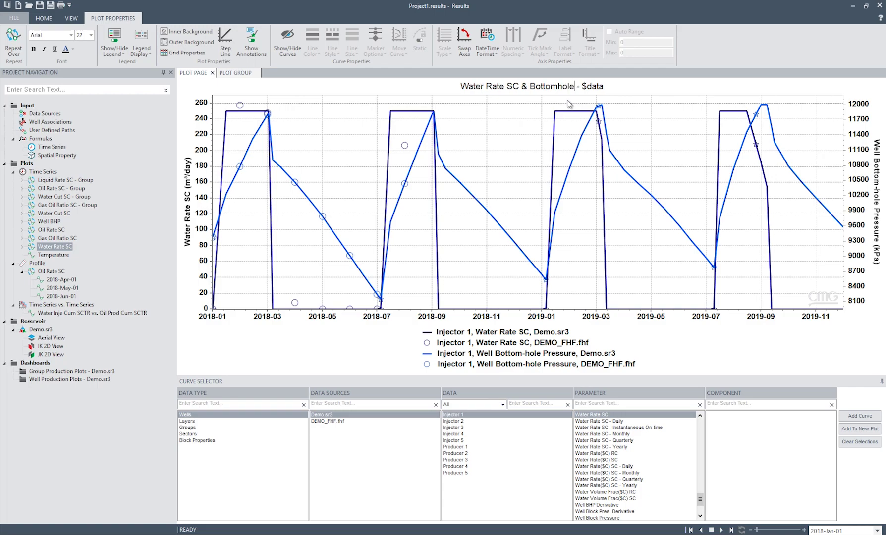
pyautogui.write('re')
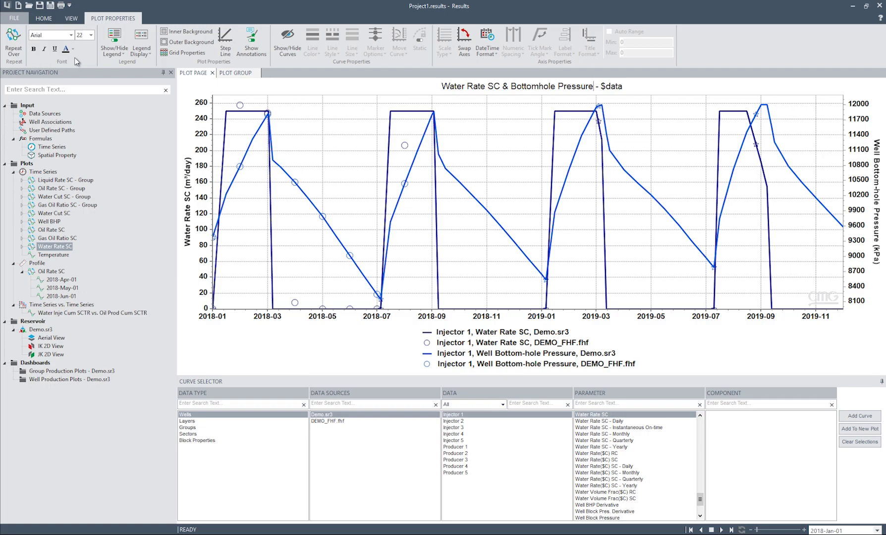
pyautogui.click(34, 50)
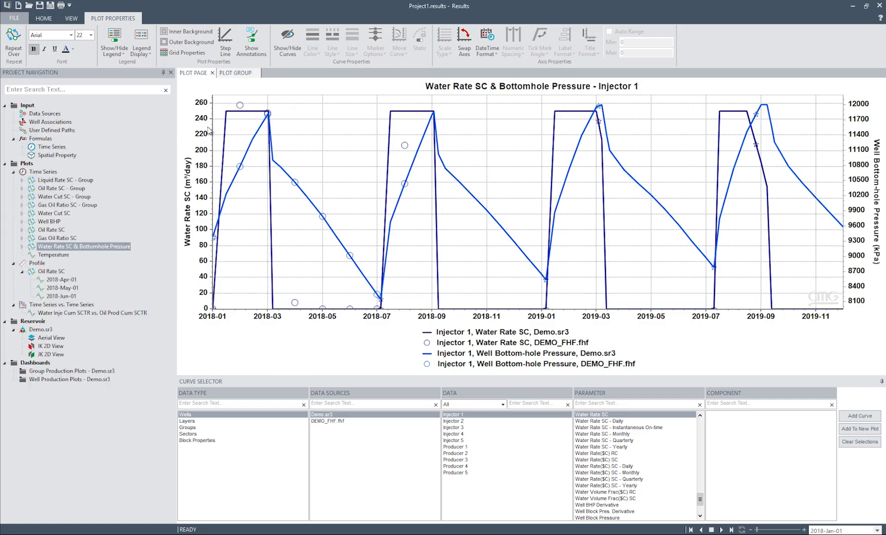
# Turn off the automatic range for the Water Rate SC axis and set its maximum to 300.
pyautogui.click(205, 137)
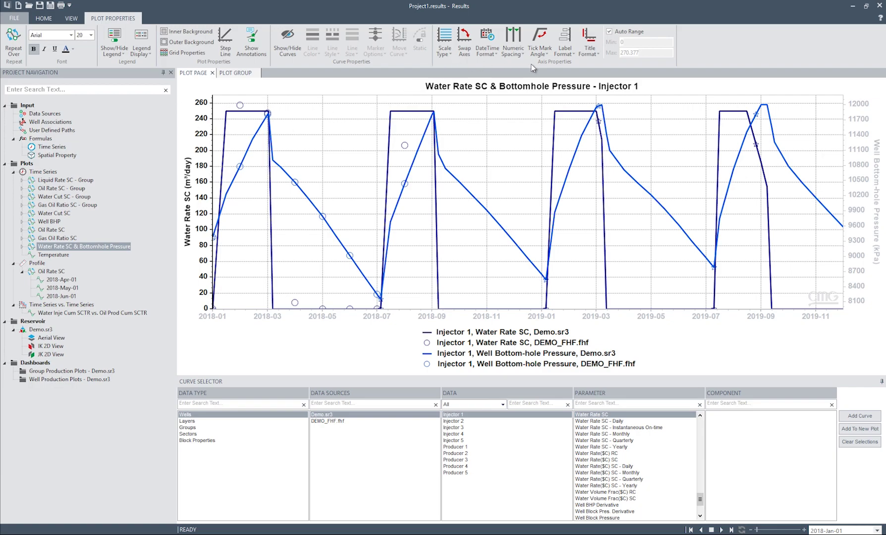
pyautogui.click(448, 56)
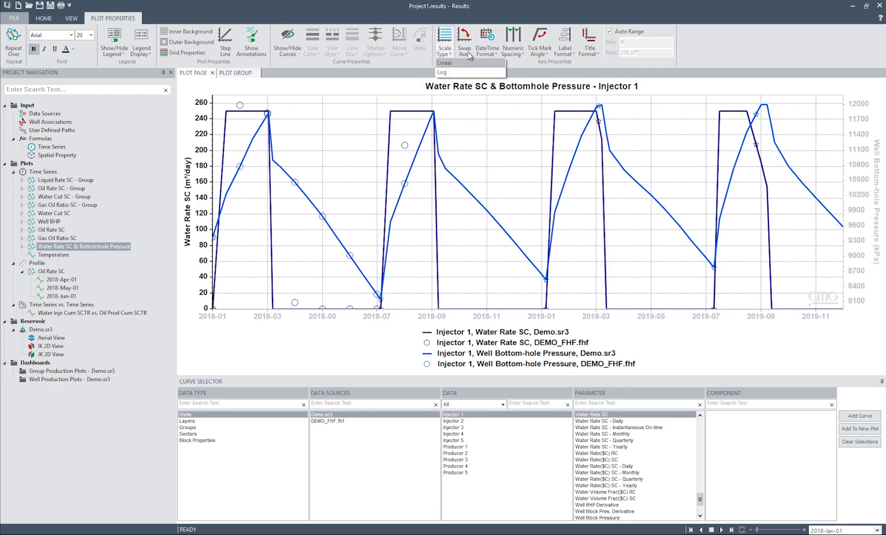
pyautogui.click(515, 55)
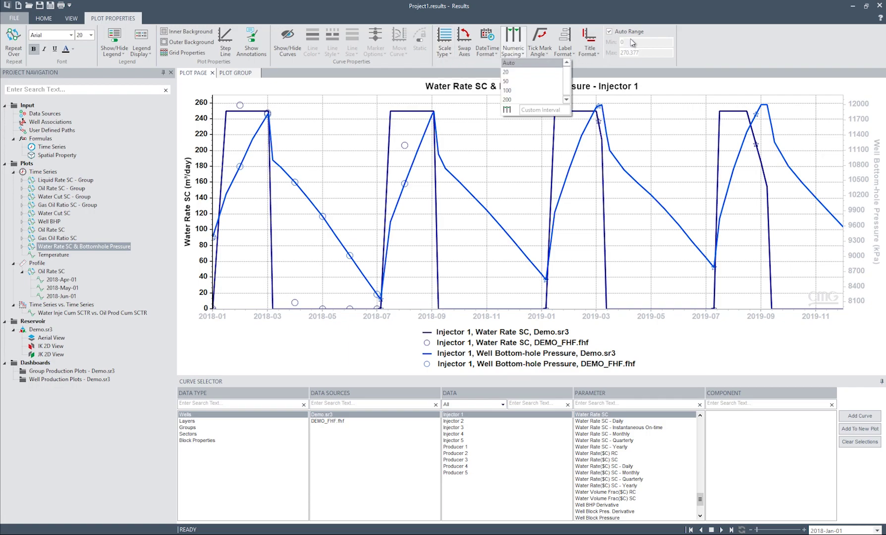
pyautogui.click(617, 65)
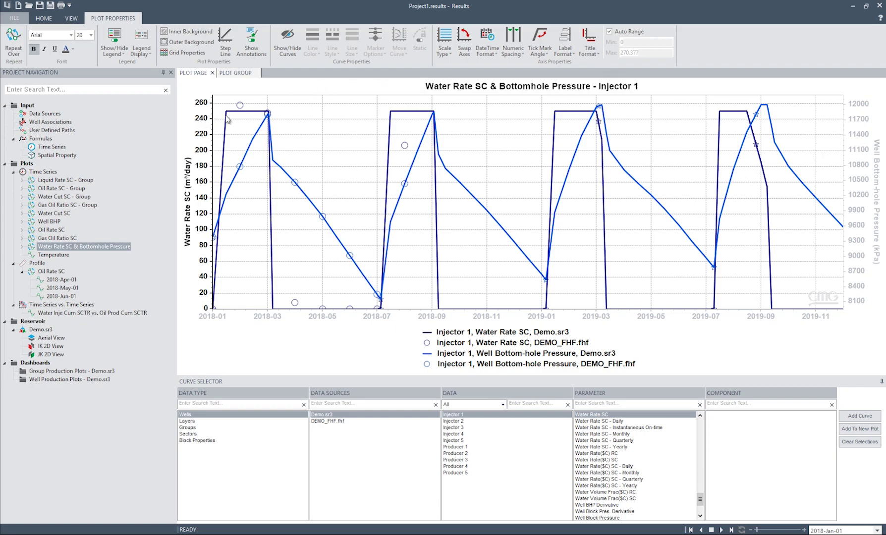
pyautogui.click(613, 31)
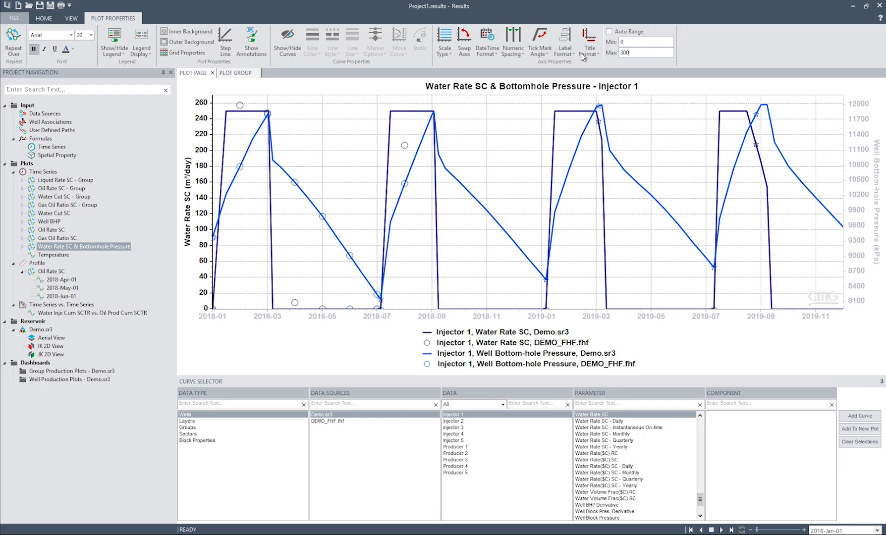
pyautogui.press('Return')
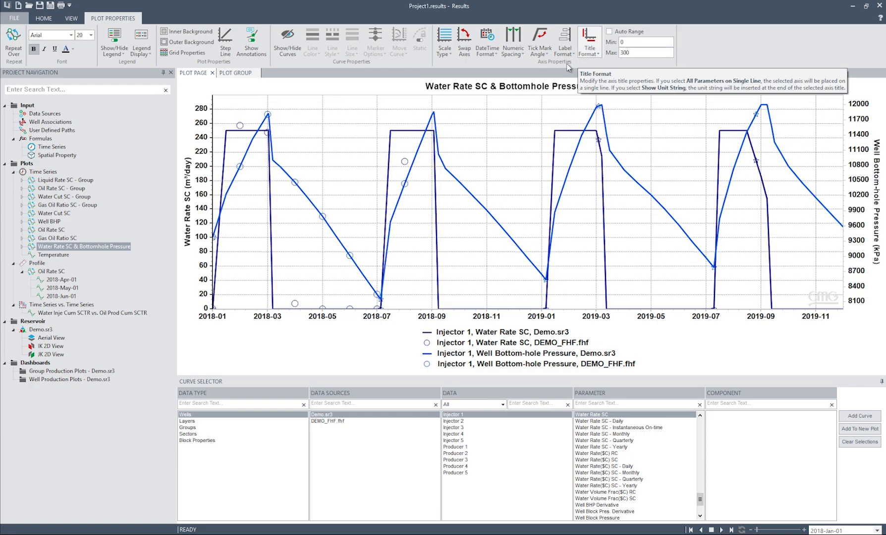
# Recolor Injector 1's Well Bottom-hole Pressure curve from Demo.sr3 black and make its line thicker.
pyautogui.click(203, 135)
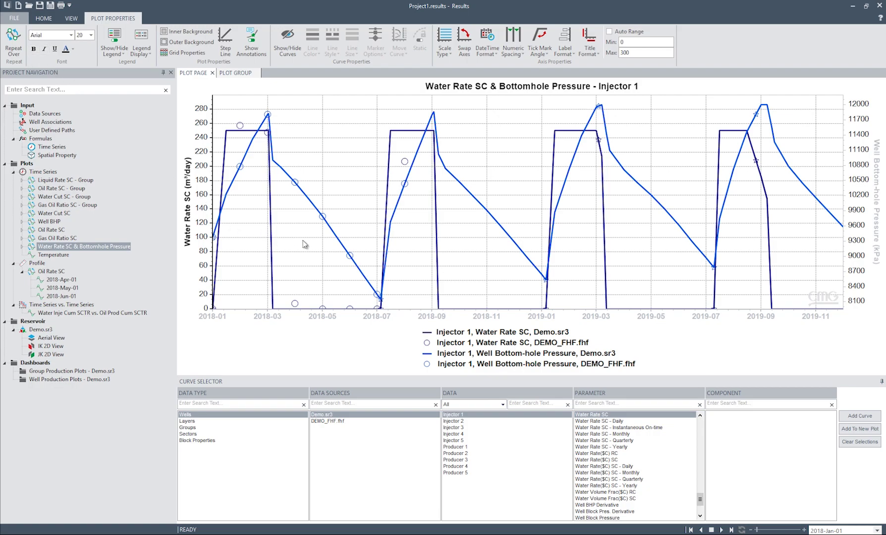
pyautogui.click(312, 205)
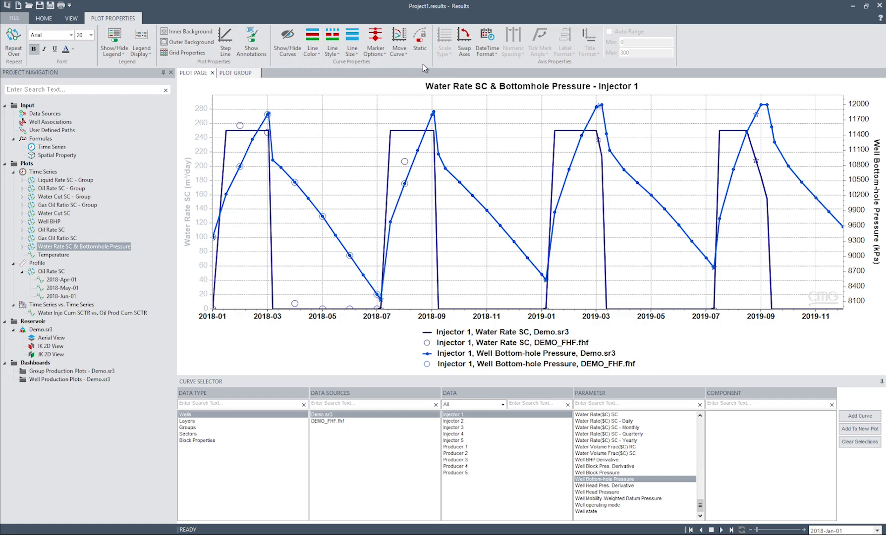
pyautogui.click(316, 58)
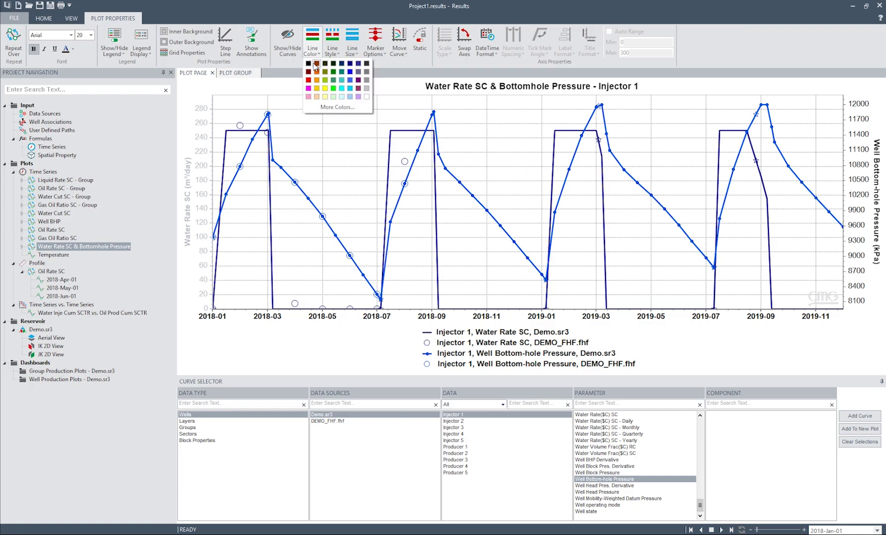
pyautogui.click(311, 65)
pyautogui.click(332, 48)
pyautogui.click(350, 56)
pyautogui.click(351, 55)
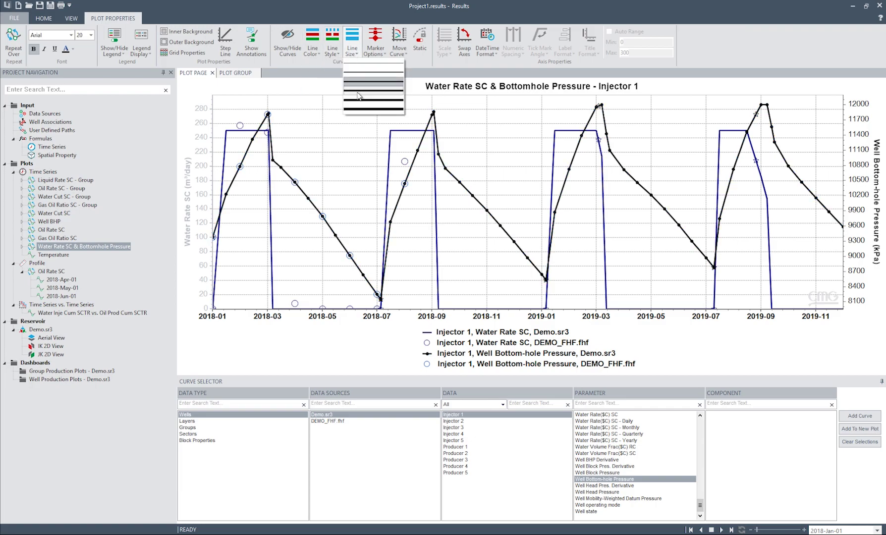
pyautogui.click(358, 95)
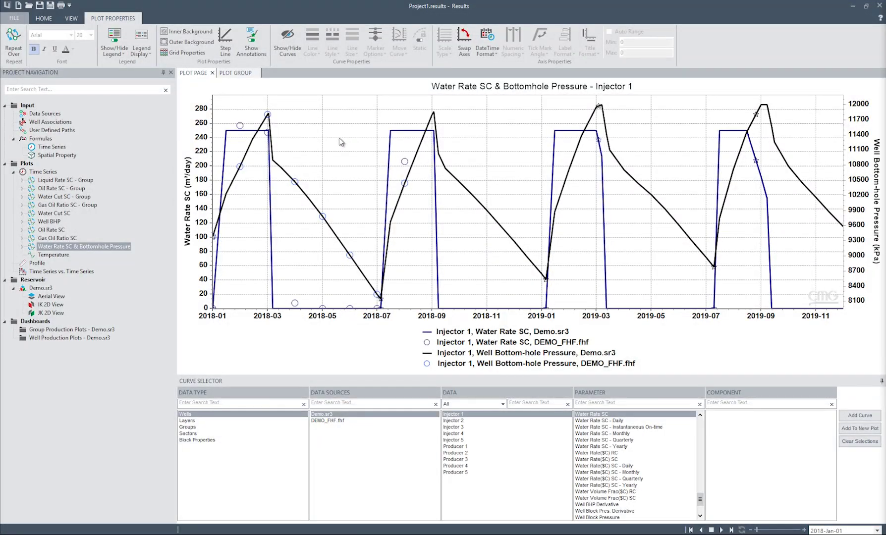
pyautogui.moveTo(279, 168)
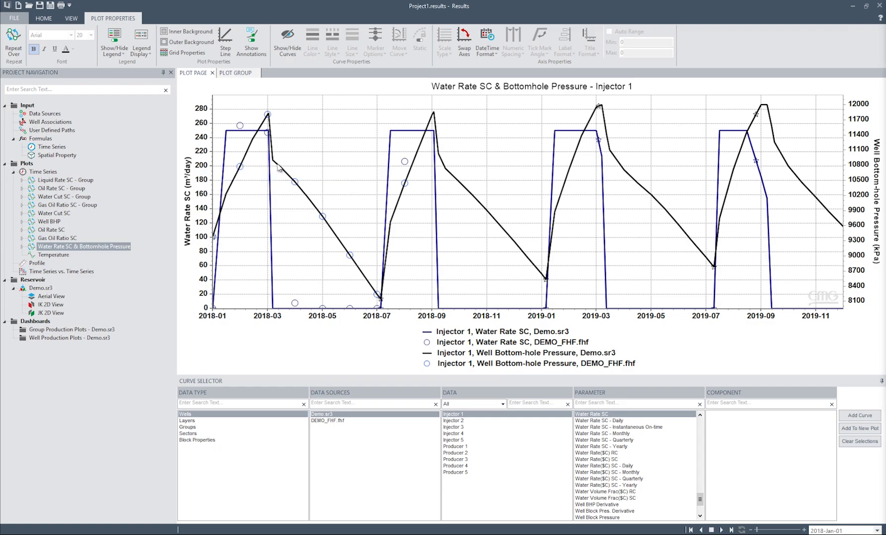
pyautogui.rightClick(278, 165)
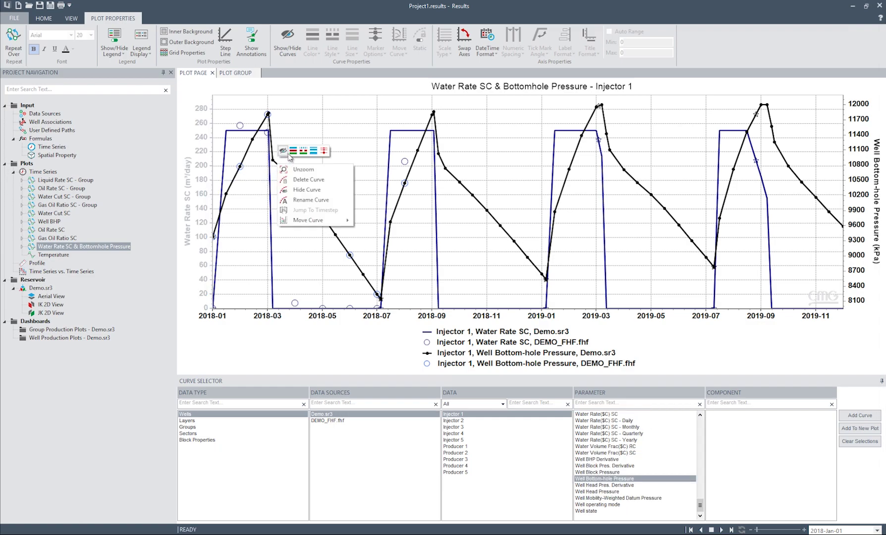
pyautogui.click(295, 153)
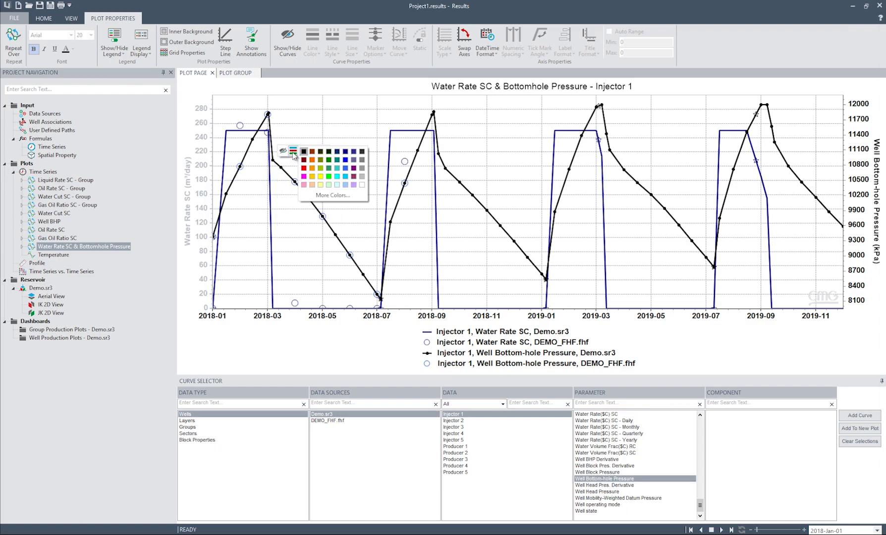
pyautogui.click(316, 243)
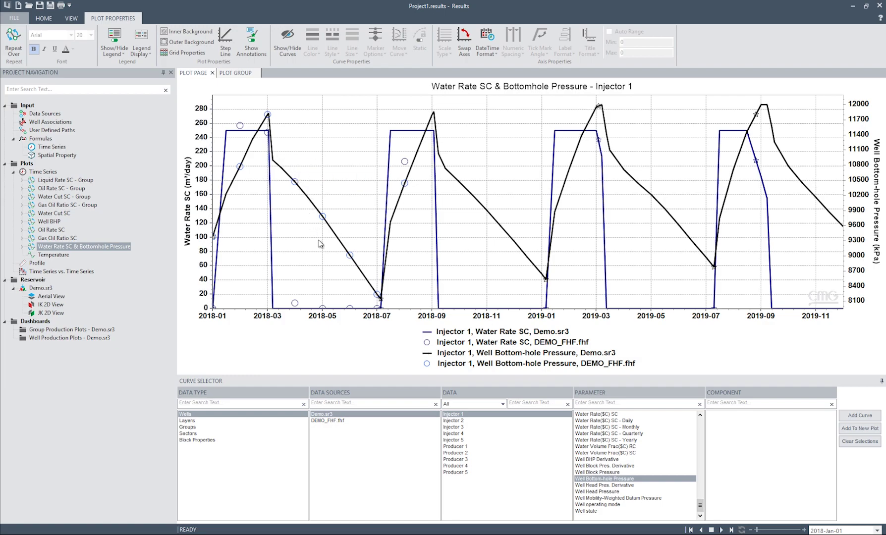
# Hide Injector 1's Water Rate SC curve from Demo.sr3 through the legend and show it again.
pyautogui.rightClick(477, 333)
pyautogui.click(426, 332)
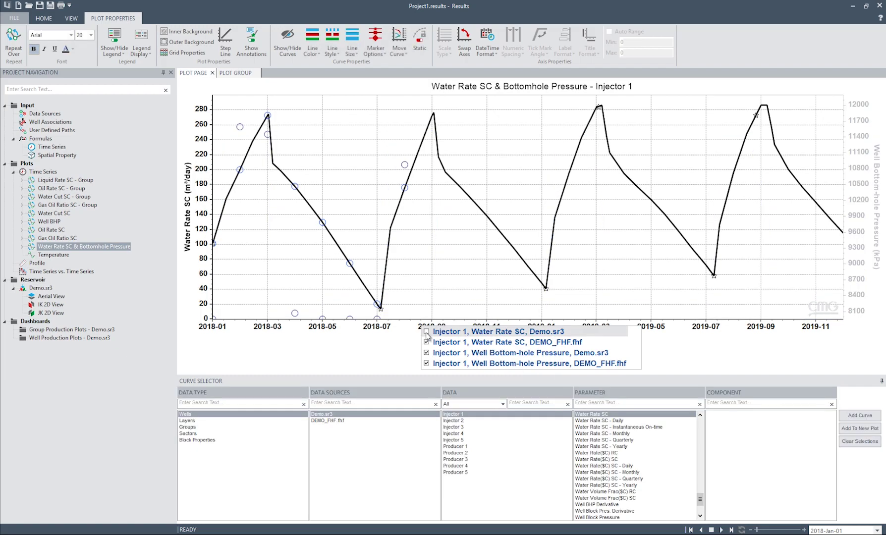
pyautogui.click(427, 332)
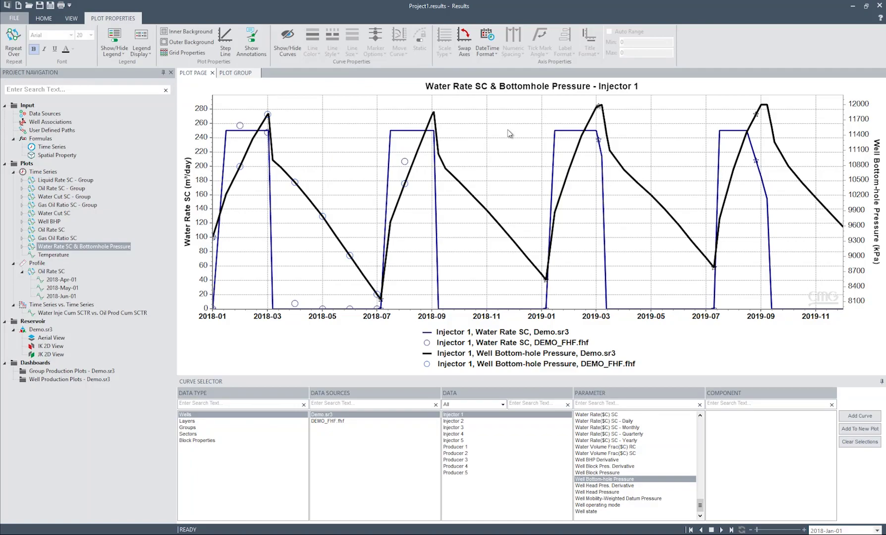
# Open the 3D reservoir view of Demo.sr3 and check its property, date and view options.
pyautogui.moveTo(599, 142)
pyautogui.doubleClick(44, 330)
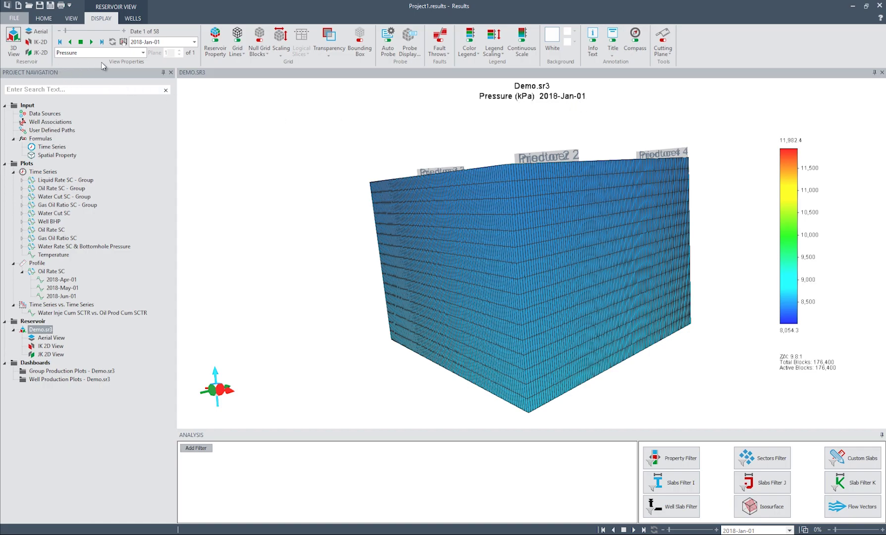
pyautogui.click(143, 54)
pyautogui.click(143, 56)
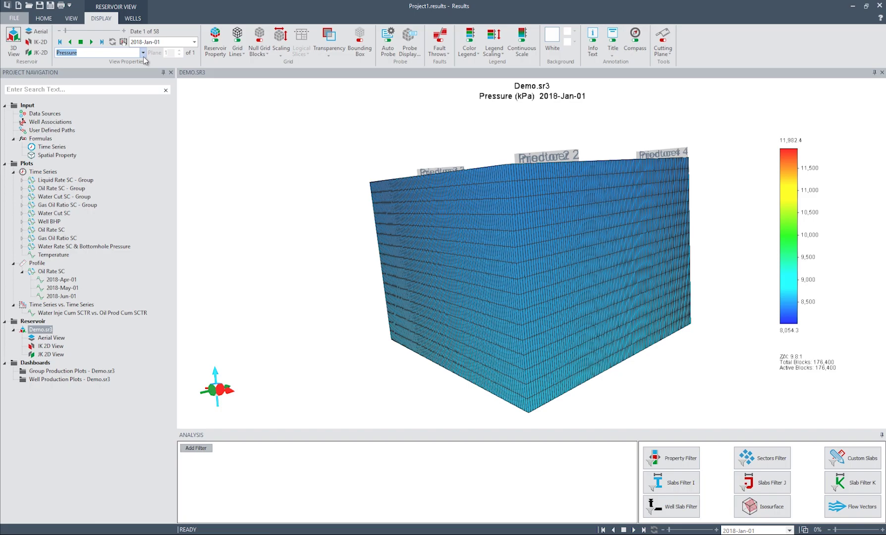
pyautogui.click(194, 42)
pyautogui.click(195, 43)
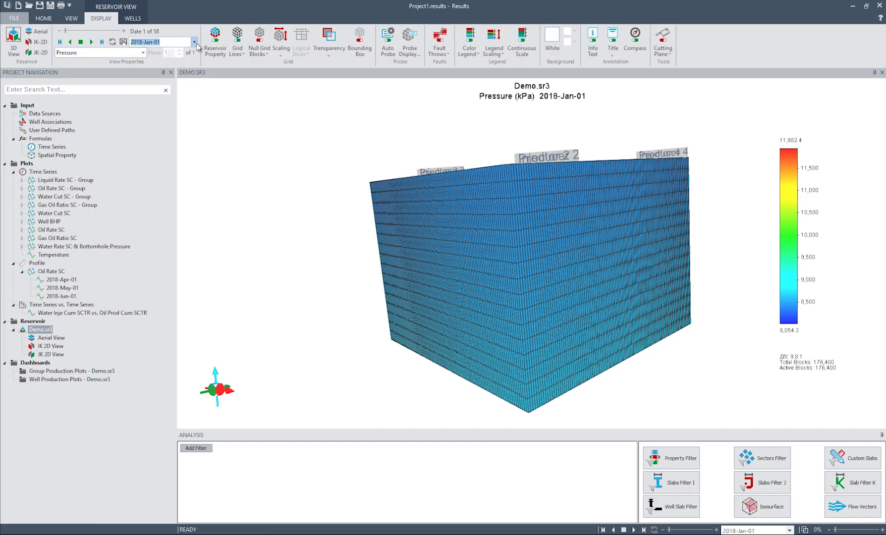
pyautogui.rightClick(259, 175)
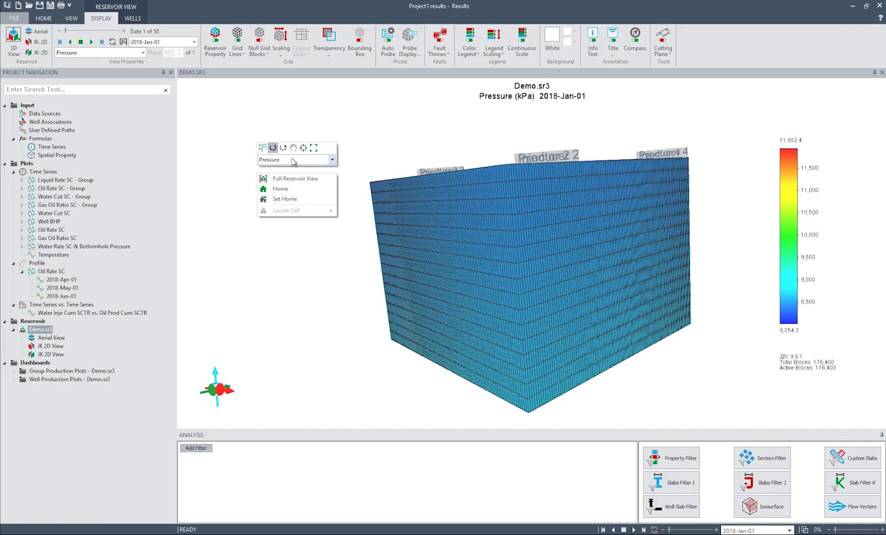
pyautogui.click(268, 260)
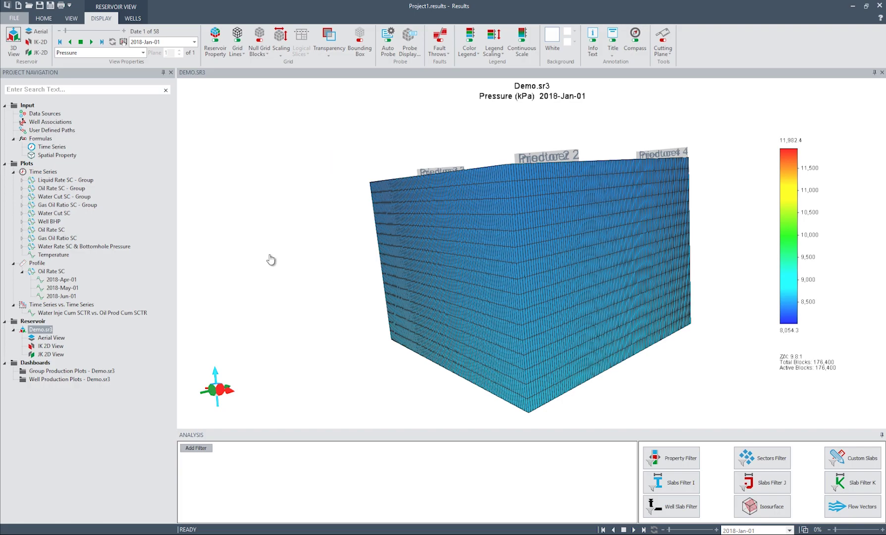
# Probe the pressure of individual grid blocks on the side of the 3D reservoir model.
pyautogui.click(387, 49)
pyautogui.moveTo(425, 192)
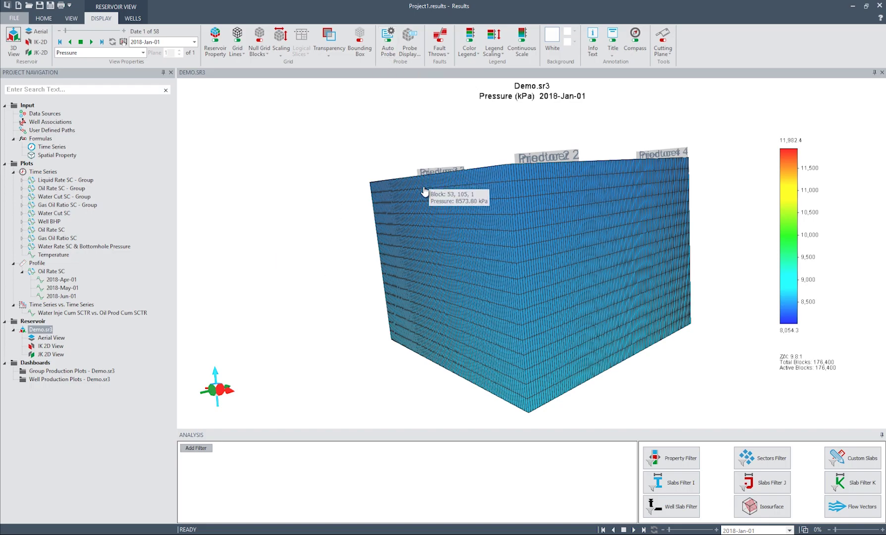
pyautogui.moveTo(434, 215)
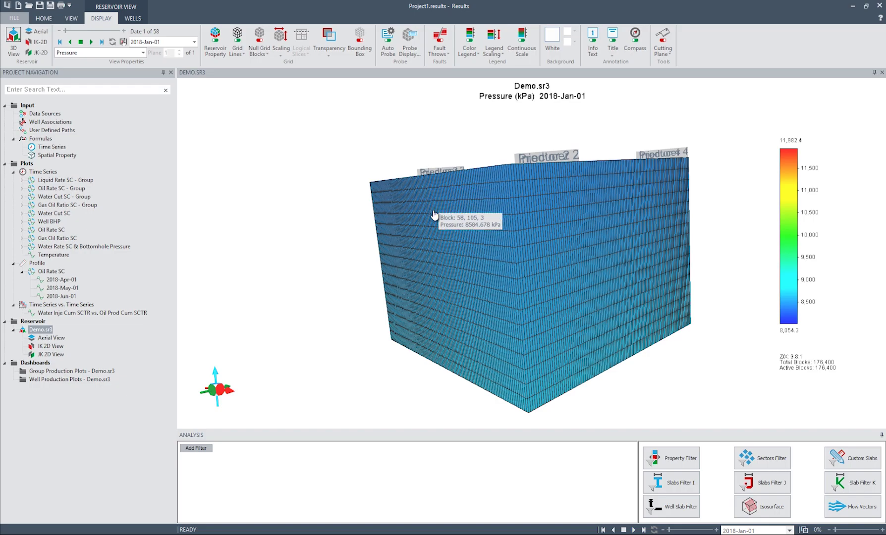
# Rotate, pan and zoom the 3D reservoir model to examine its upper surface and sides.
pyautogui.moveTo(436, 212); pyautogui.dragTo(479, 243)
pyautogui.moveTo(479, 242)
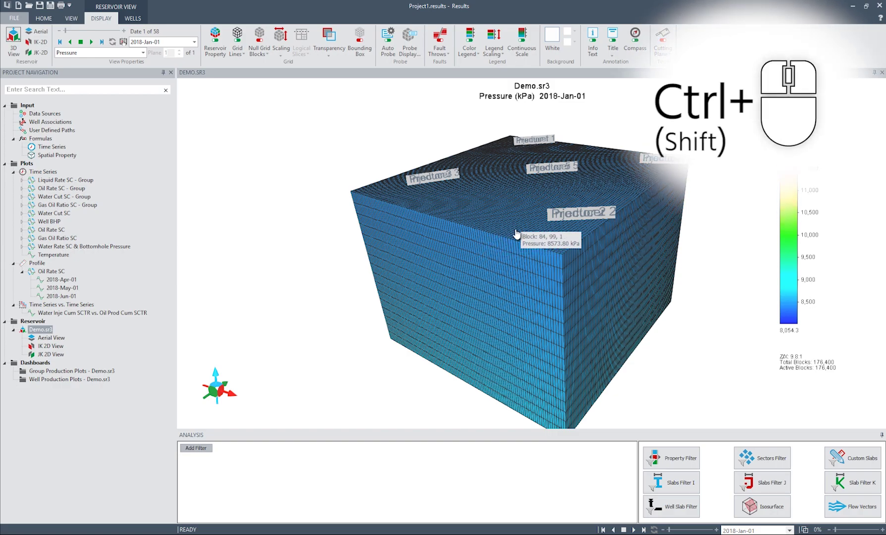
pyautogui.keyDown('ctrl'); pyautogui.moveTo(515, 233); pyautogui.dragTo(487, 220); pyautogui.keyUp('ctrl')
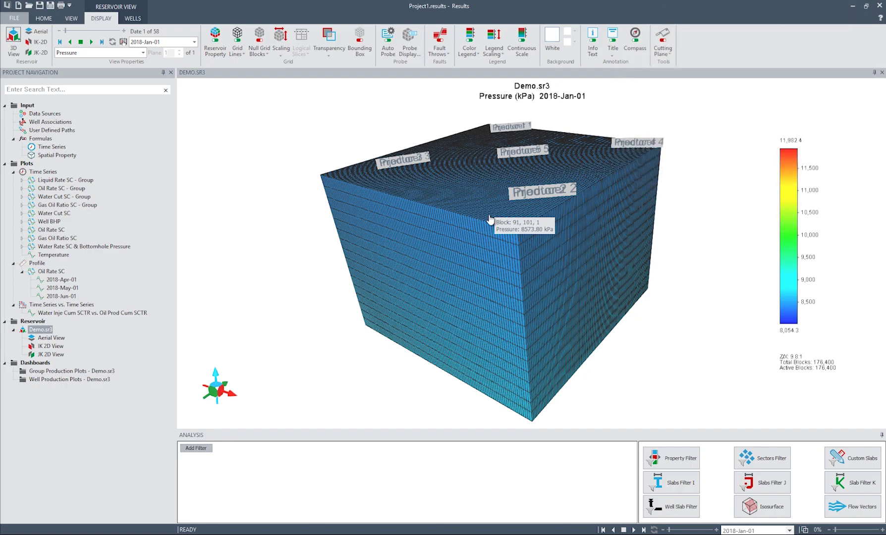
pyautogui.scroll(3, 489, 219)
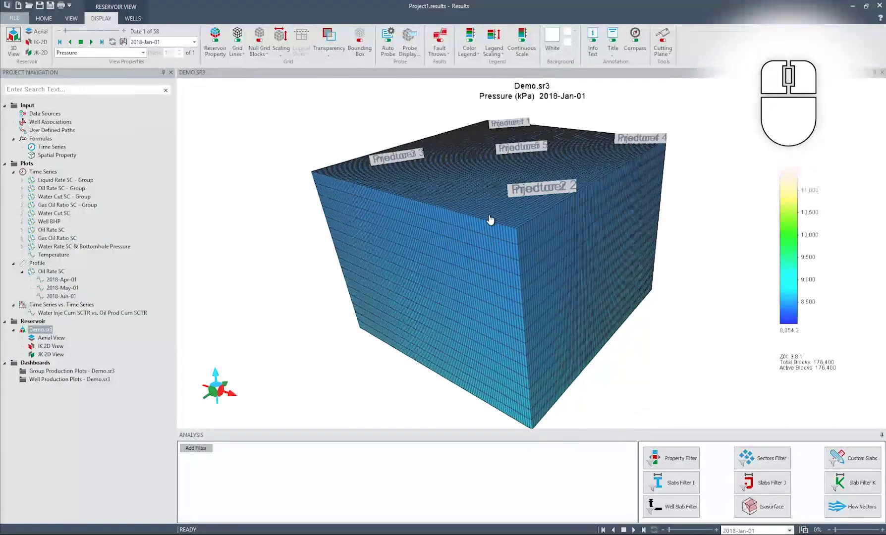
pyautogui.scroll(2, 489, 219)
pyautogui.scroll(-2, 489, 219)
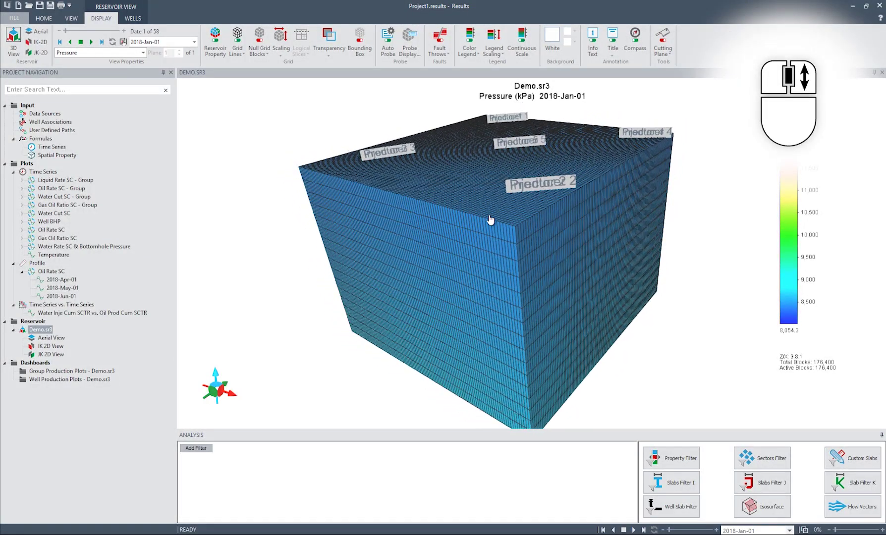
pyautogui.scroll(-2, 489, 219)
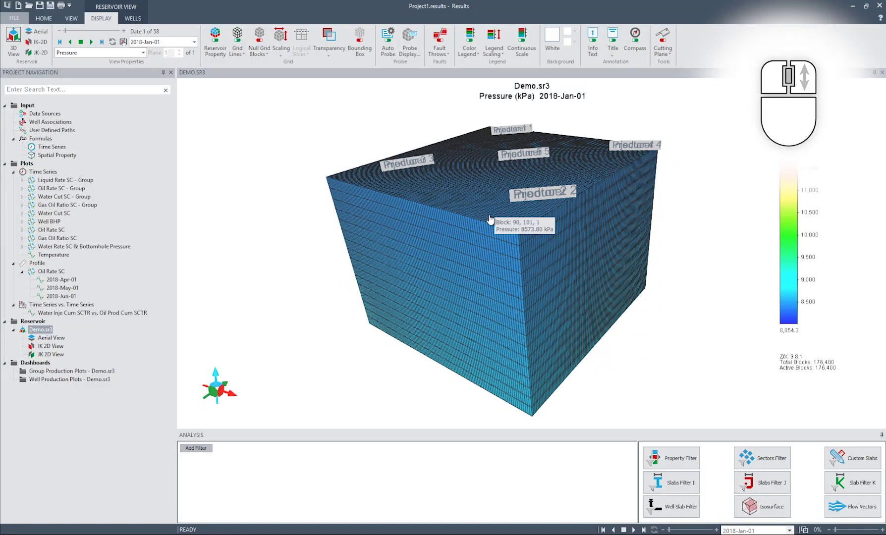
# Turn the reservoir property display and the grid lines off and back on in the 3D view.
pyautogui.click(216, 43)
pyautogui.click(216, 44)
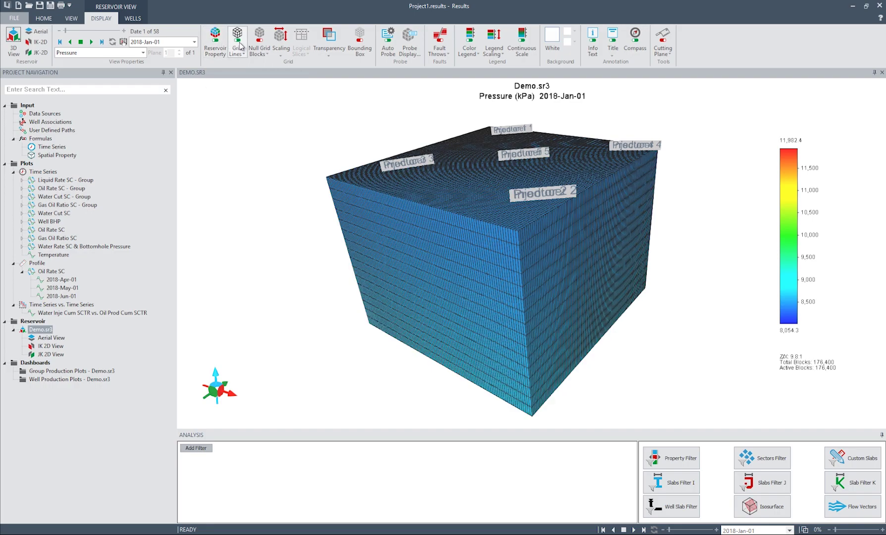
pyautogui.click(240, 46)
pyautogui.click(239, 46)
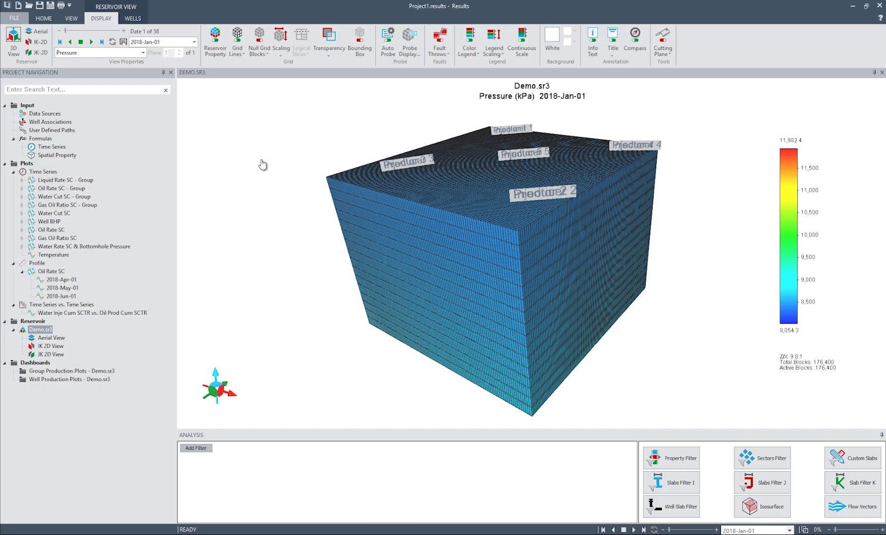
# Open the Aerial View of Demo.sr3 and display the Temperature property.
pyautogui.doubleClick(52, 339)
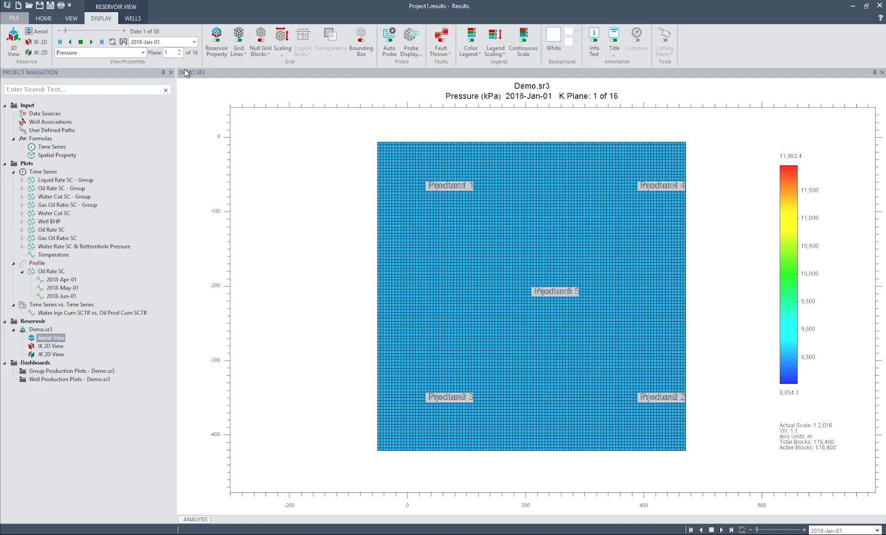
pyautogui.click(142, 52)
pyautogui.scroll(1, 132, 75)
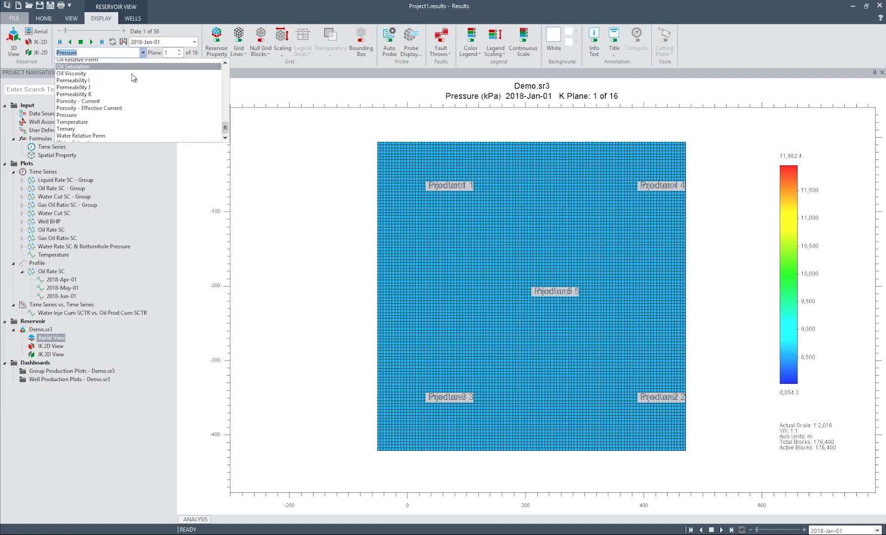
pyautogui.click(100, 122)
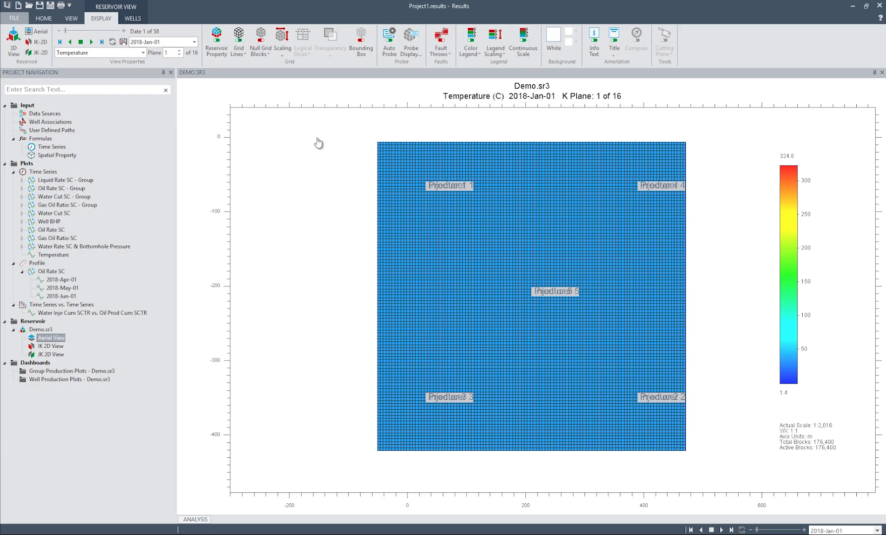
# Step through the K planes of the Temperature aerial view and return to plane 1.
pyautogui.click(179, 50)
pyautogui.click(179, 50)
pyautogui.click(180, 55)
pyautogui.click(180, 55)
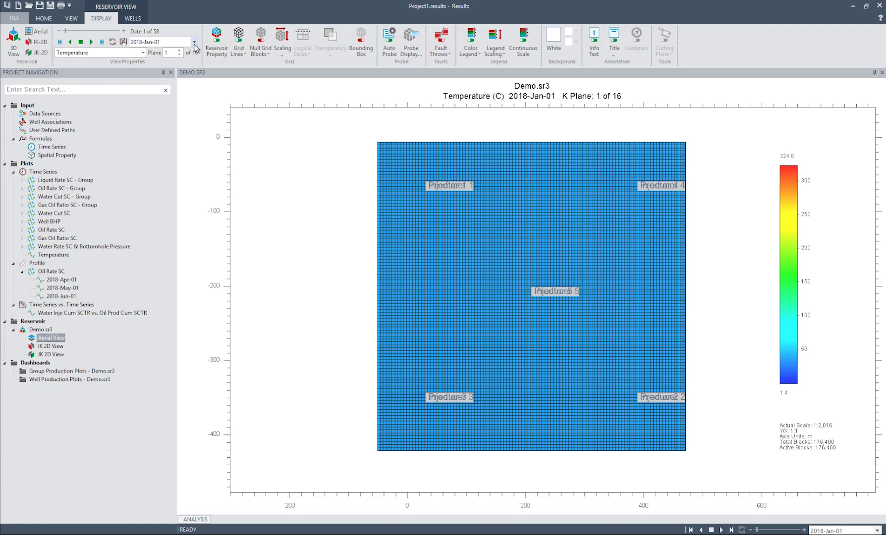
# Play the Temperature aerial view animation from 2018-Feb-15 to 2019-Dec-01 and move to K plane 9.
pyautogui.click(194, 41)
pyautogui.click(146, 72)
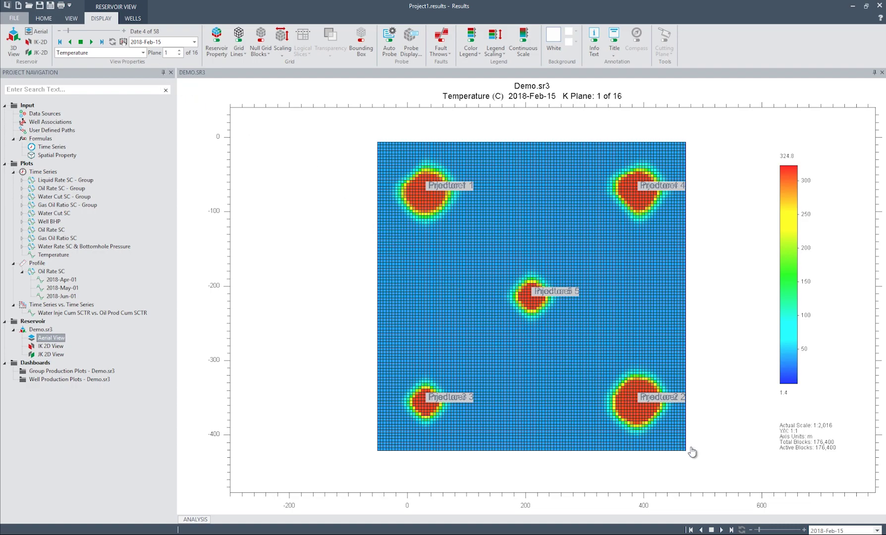
pyautogui.click(722, 529)
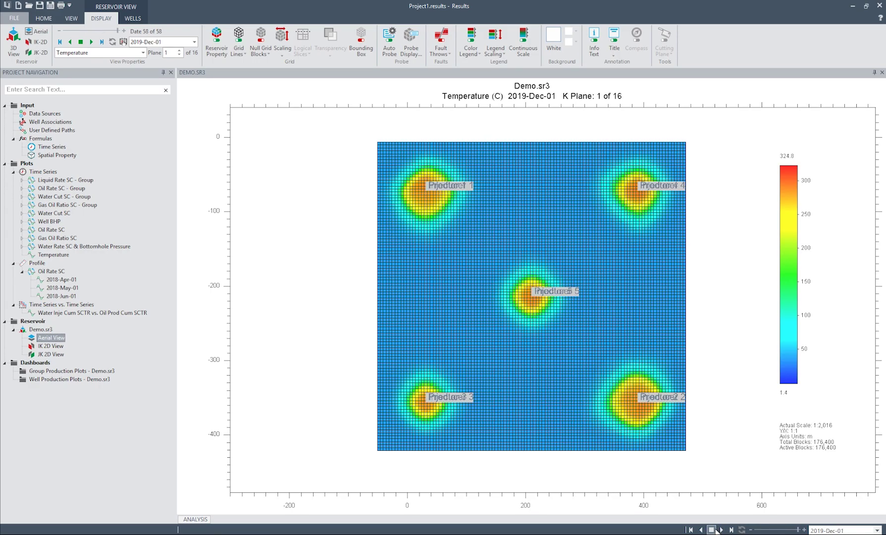
pyautogui.click(711, 530)
pyautogui.scroll(-8, 552, 427)
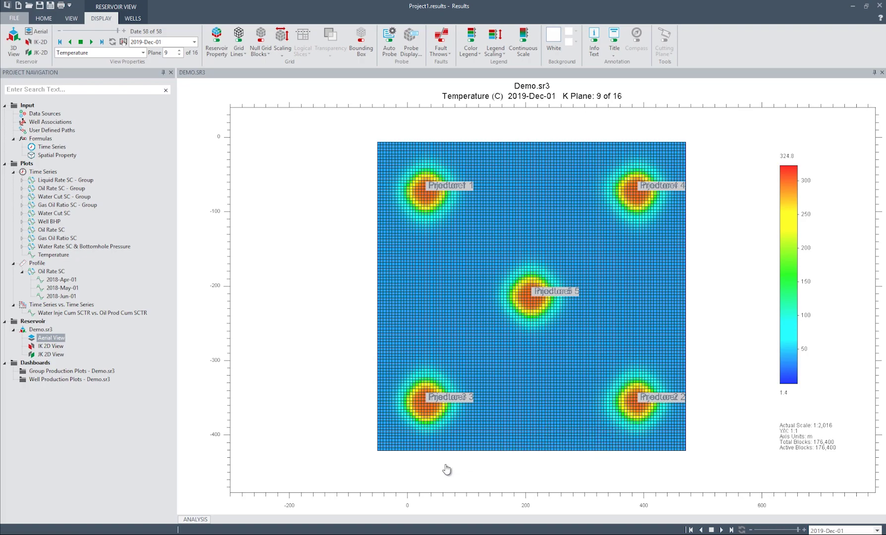
# Open the 3D view of Demo.sr3 and add a Temperature property filter ranging from 79.92 to 324.84.
pyautogui.click(40, 330)
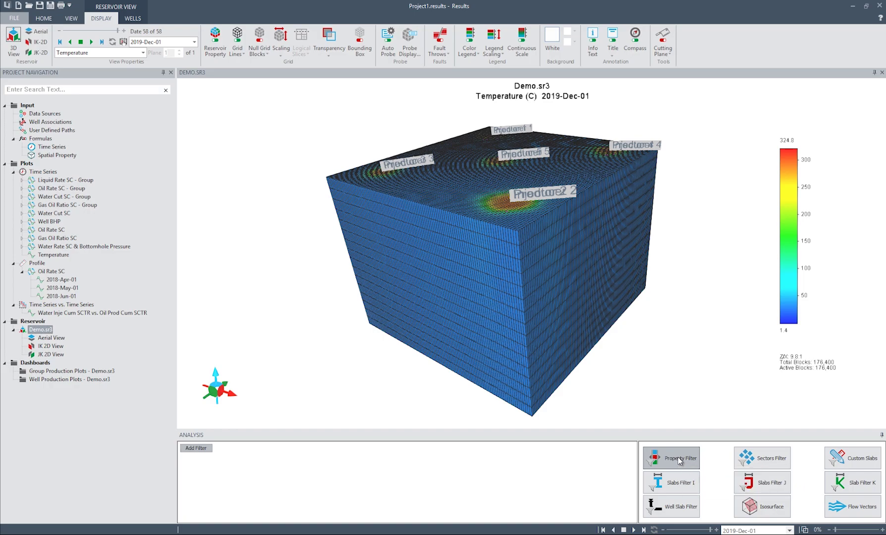
pyautogui.click(679, 461)
pyautogui.click(698, 456)
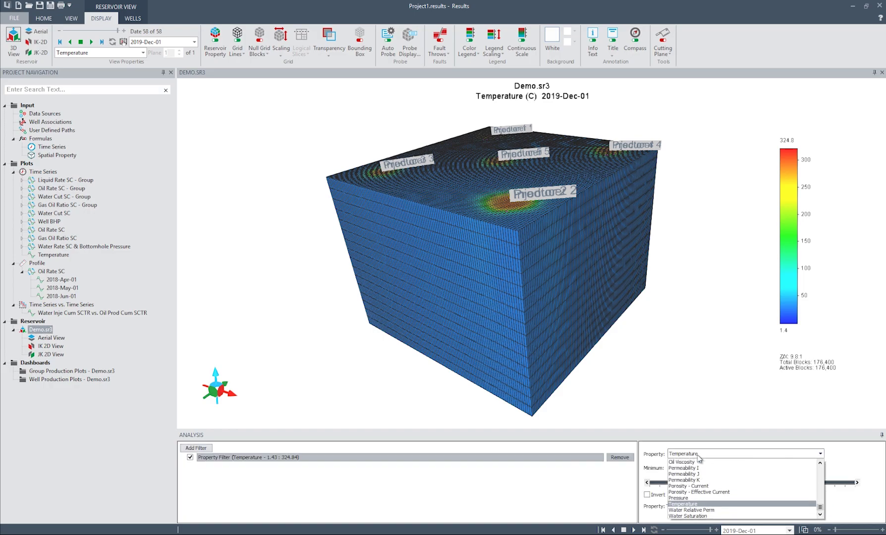
pyautogui.click(698, 456)
pyautogui.moveTo(647, 485); pyautogui.dragTo(698, 487)
pyautogui.moveTo(858, 485)
pyautogui.mouseDown()
pyautogui.moveTo(817, 484)
pyautogui.moveTo(860, 486)
pyautogui.mouseUp()
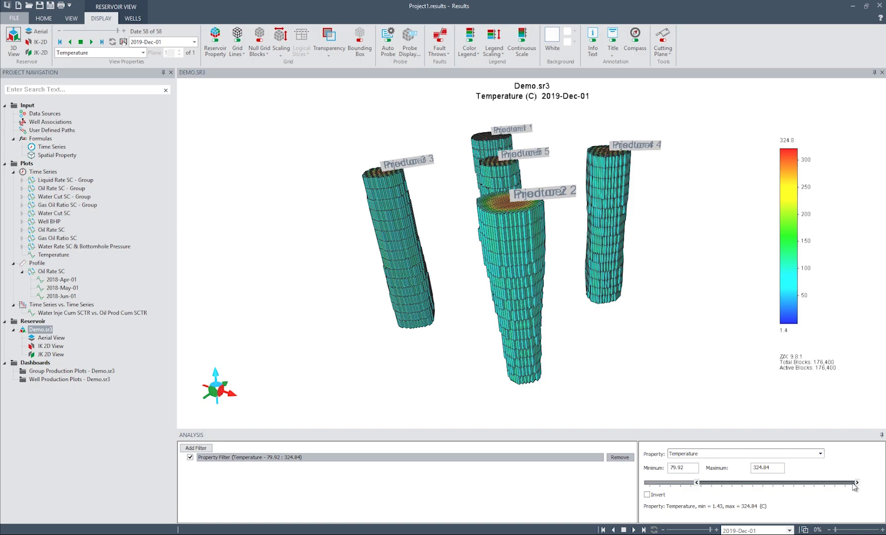
# Add a second property filter for Oil Saturation with a range of 0.103 to 0.581.
pyautogui.click(202, 449)
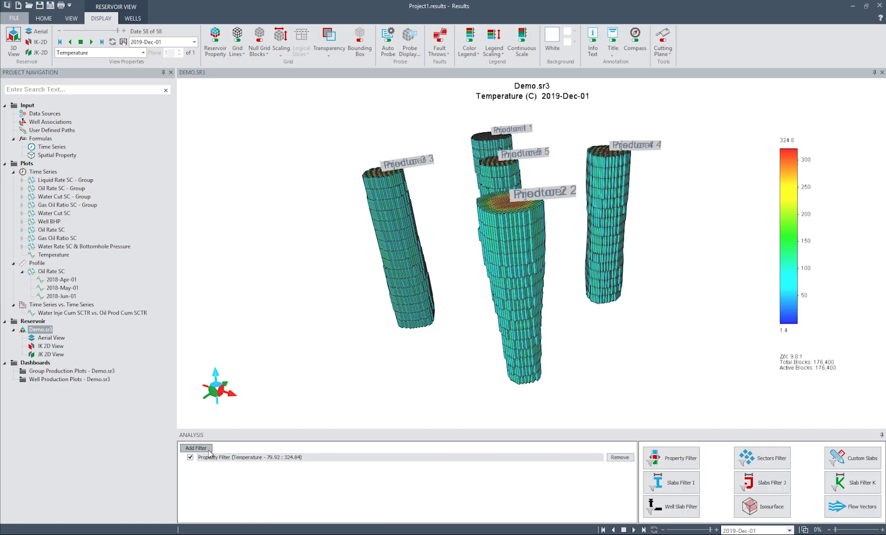
pyautogui.click(676, 459)
pyautogui.click(696, 455)
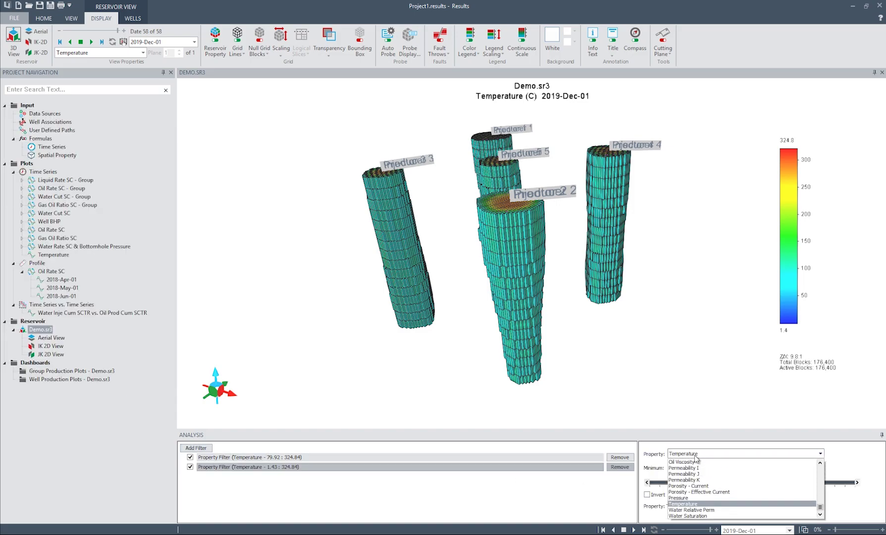
pyautogui.click(689, 468)
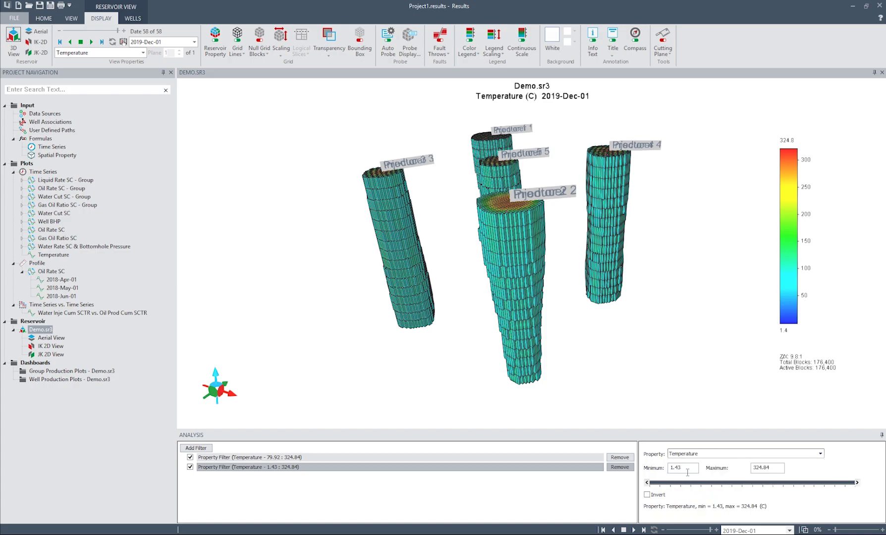
pyautogui.moveTo(652, 482); pyautogui.dragTo(679, 487)
pyautogui.moveTo(857, 483); pyautogui.dragTo(819, 485)
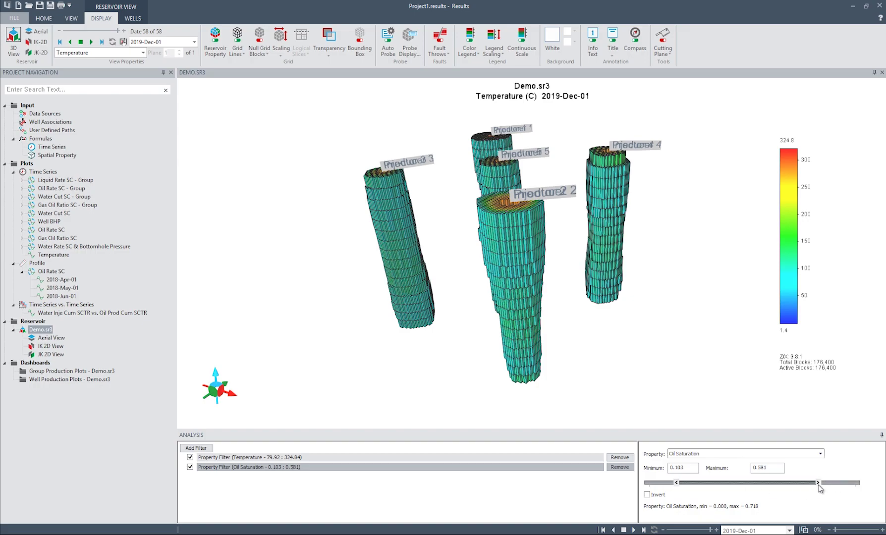
# Check the effect of each property filter separately, and disable both the Temperature and Oil Saturation filters.
pyautogui.click(190, 458)
pyautogui.click(190, 458)
pyautogui.click(190, 467)
pyautogui.click(190, 467)
pyautogui.click(196, 448)
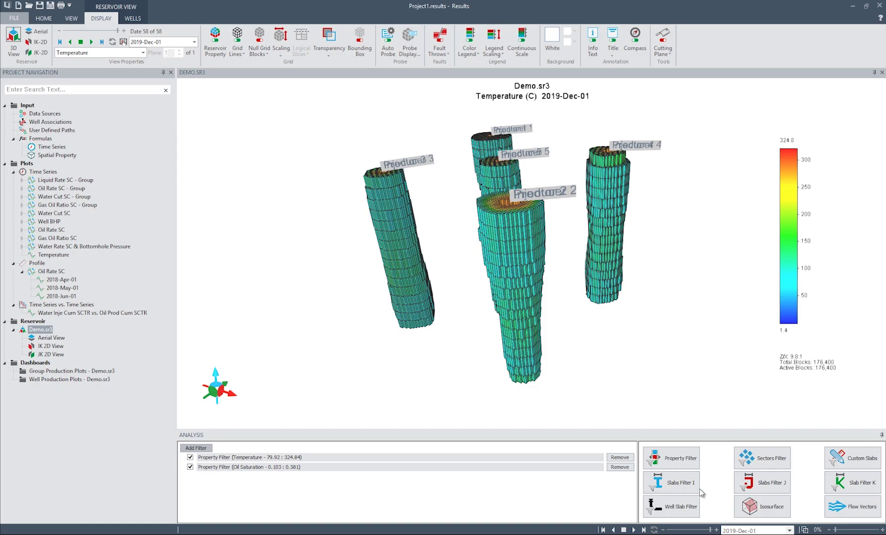
pyautogui.click(189, 457)
pyautogui.click(190, 467)
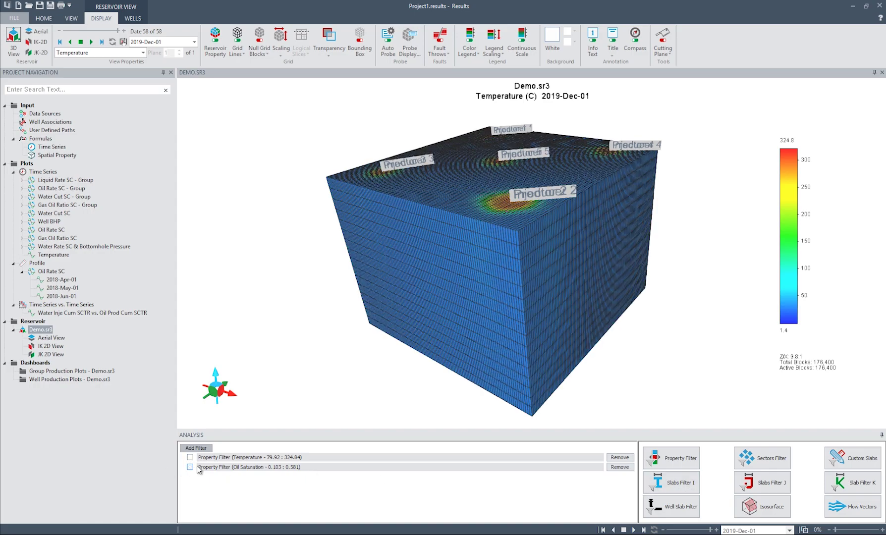
# Add a Temperature isosurface at 163.1352 and view it with the reservoir property and grid lines temporarily hidden.
pyautogui.click(765, 509)
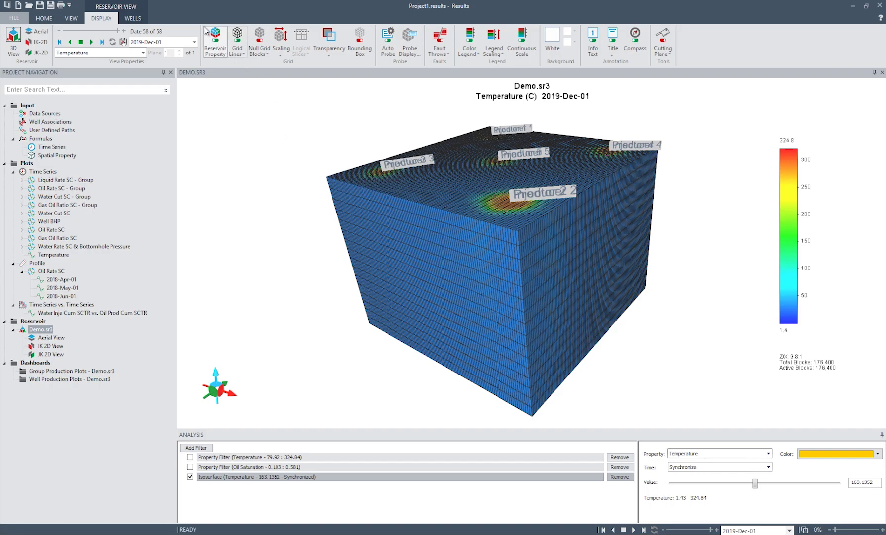
pyautogui.click(218, 43)
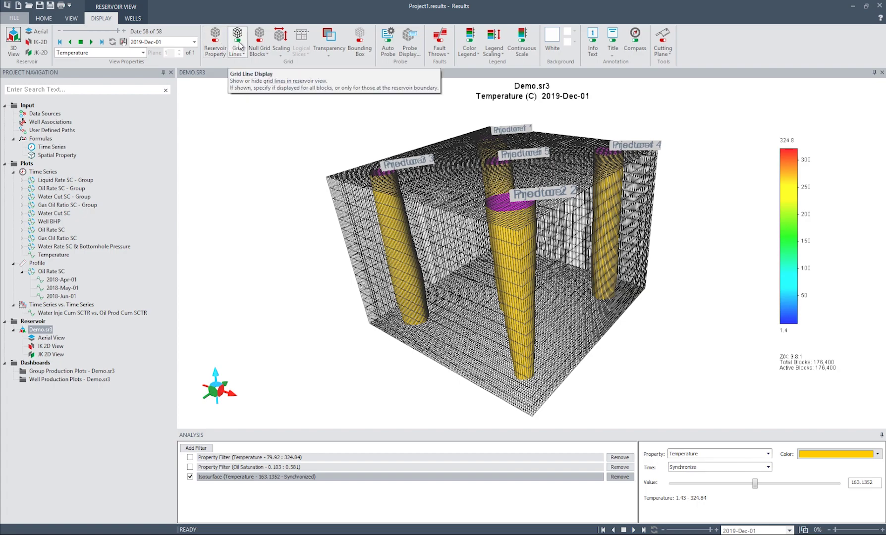
pyautogui.click(238, 39)
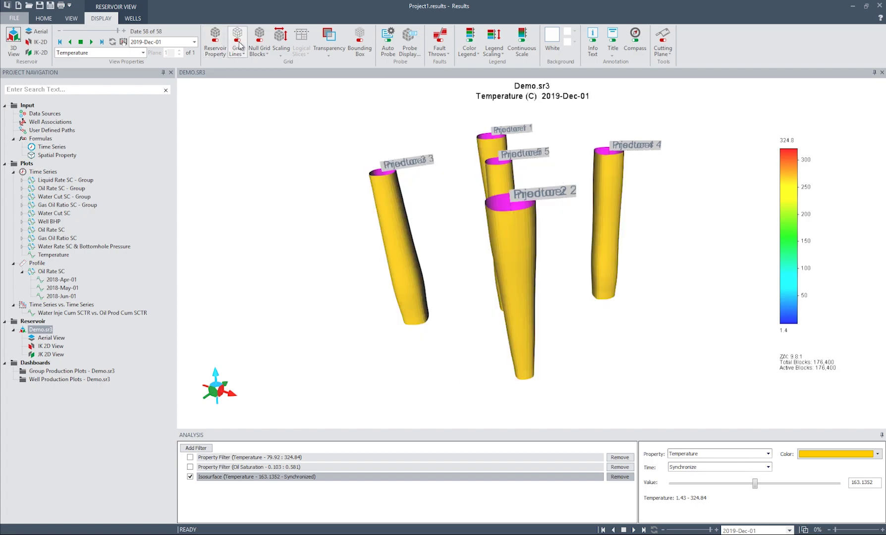
pyautogui.click(235, 44)
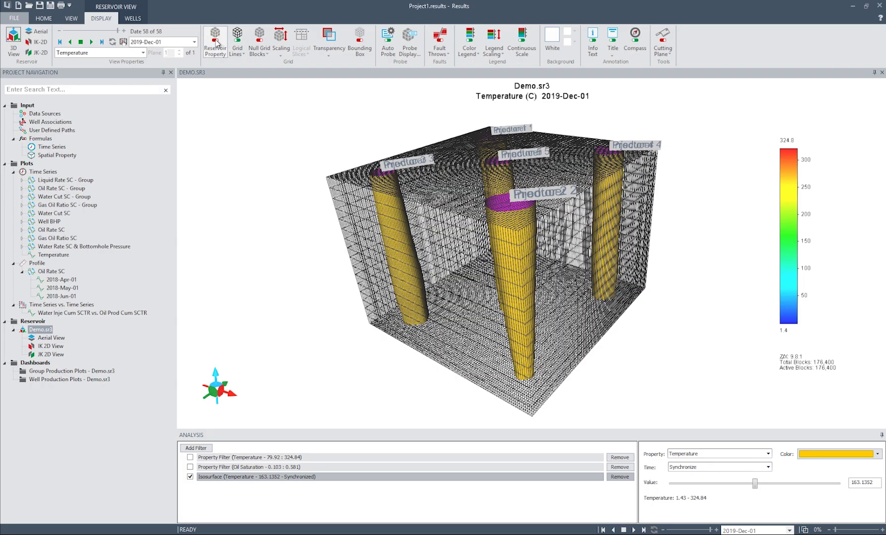
pyautogui.click(216, 43)
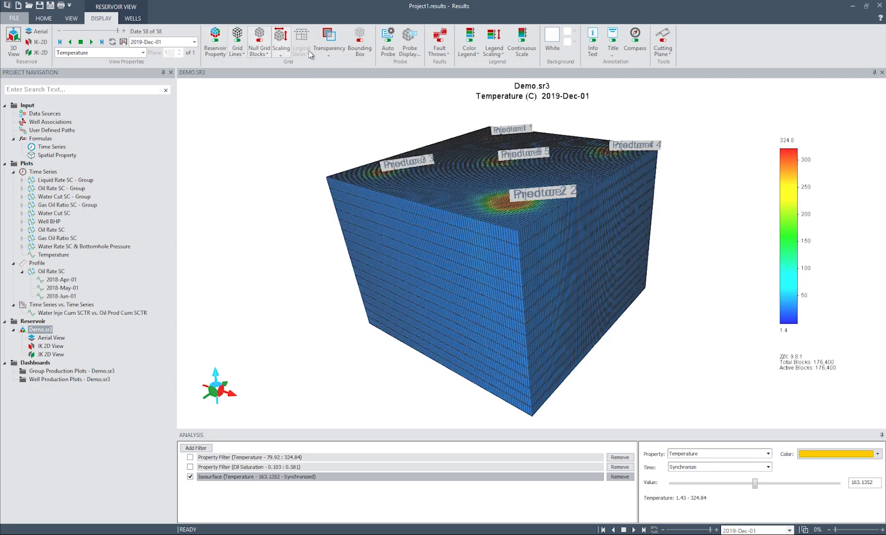
# Try a reservoir grid transparency of 23% and return it to 0%.
pyautogui.click(328, 50)
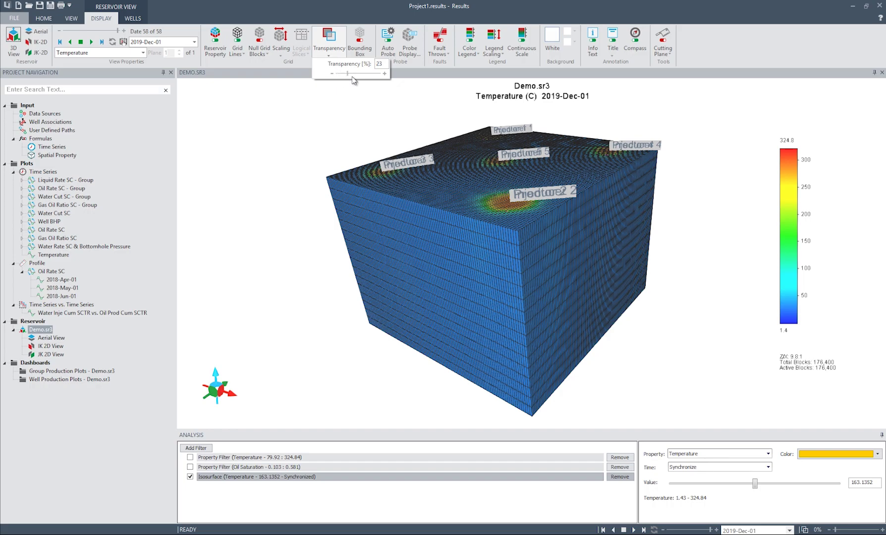
pyautogui.moveTo(354, 80); pyautogui.dragTo(335, 76)
pyautogui.click(837, 531)
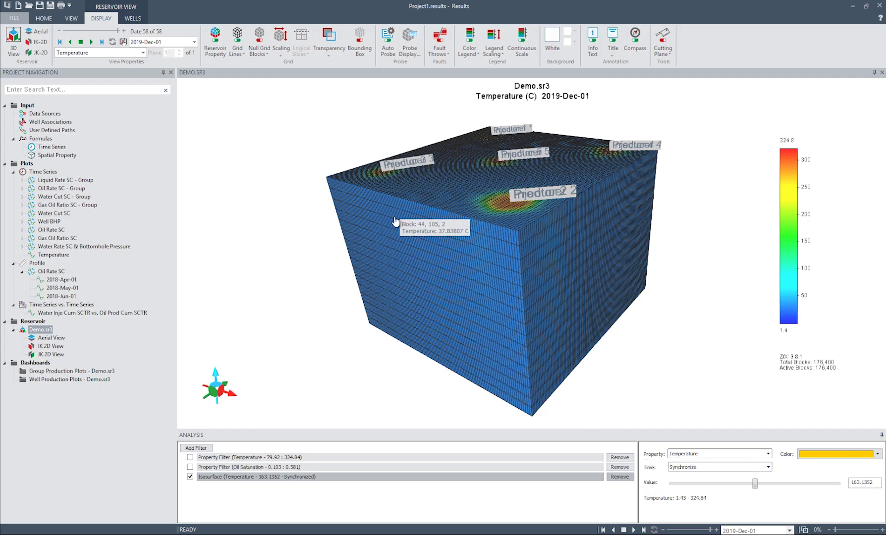
# Locate cell 64, 96, 1 of the 3D model in the IK 2D view.
pyautogui.rightClick(445, 199)
pyautogui.moveTo(506, 237)
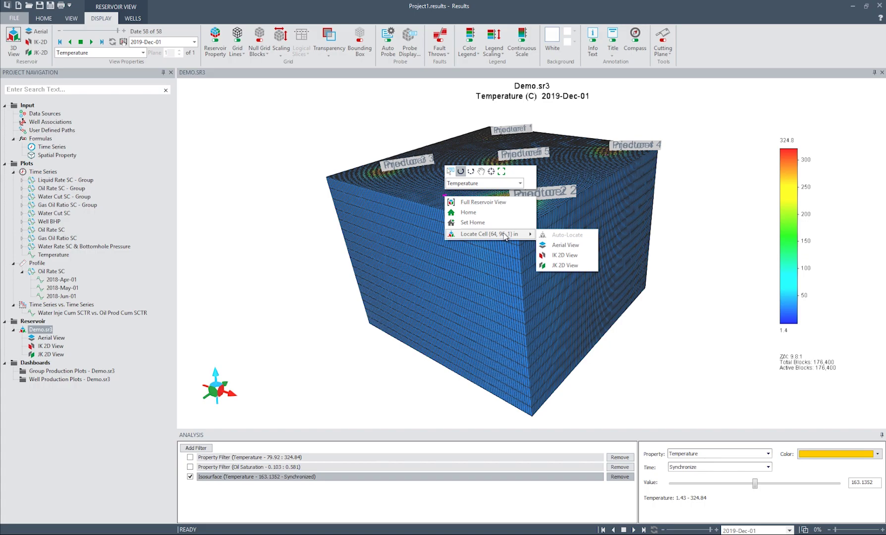
pyautogui.click(564, 255)
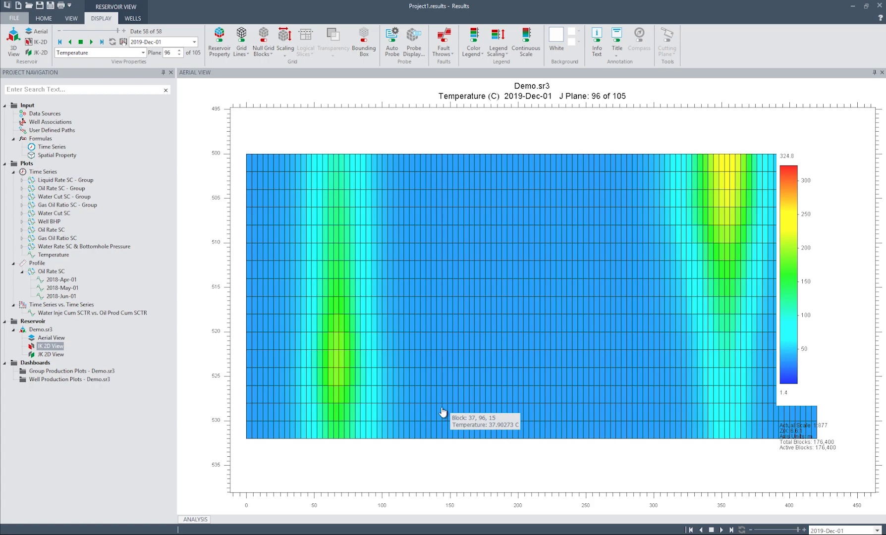
pyautogui.moveTo(396, 371)
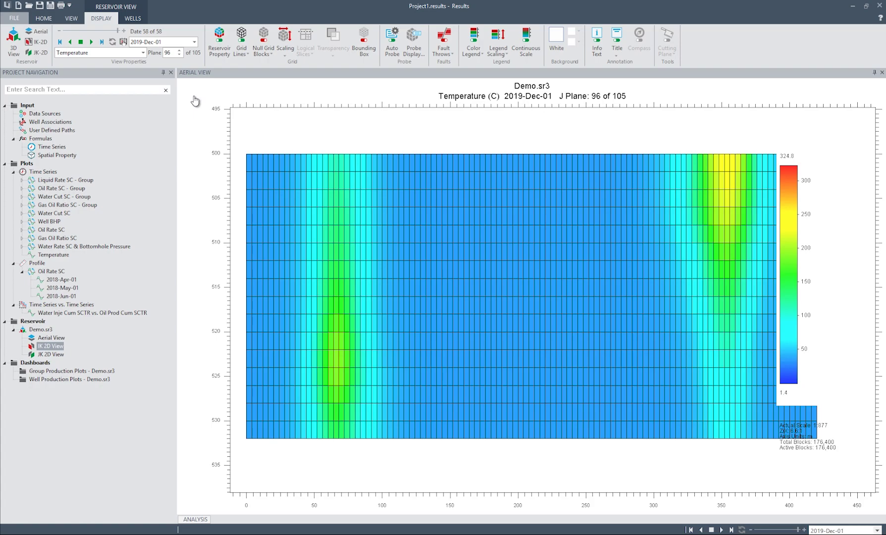
# Review the image export formats and quality options for the IK 2D view, and cancel without exporting.
pyautogui.click(43, 18)
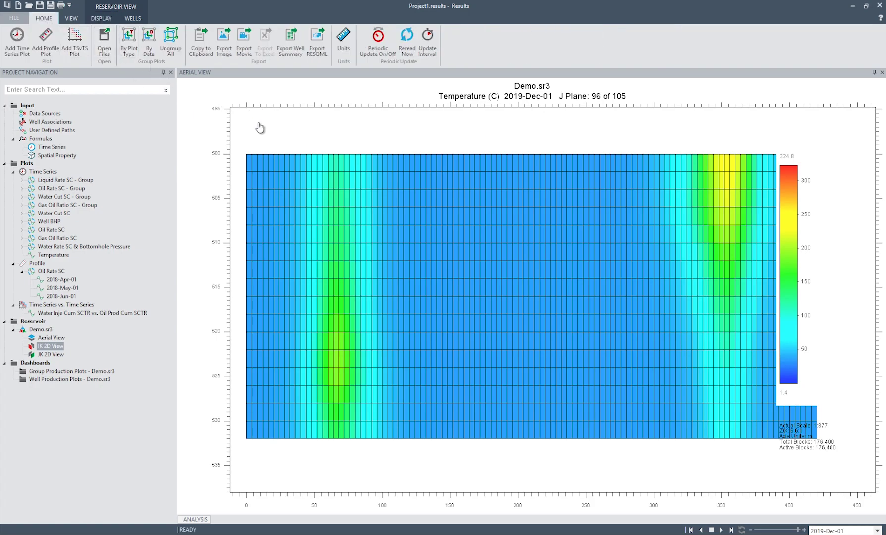
pyautogui.click(205, 55)
pyautogui.click(222, 52)
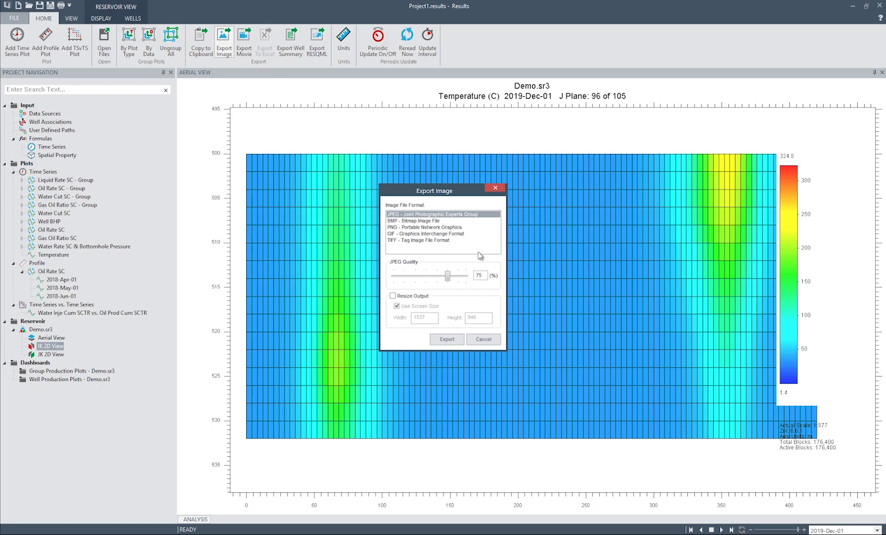
pyautogui.click(484, 340)
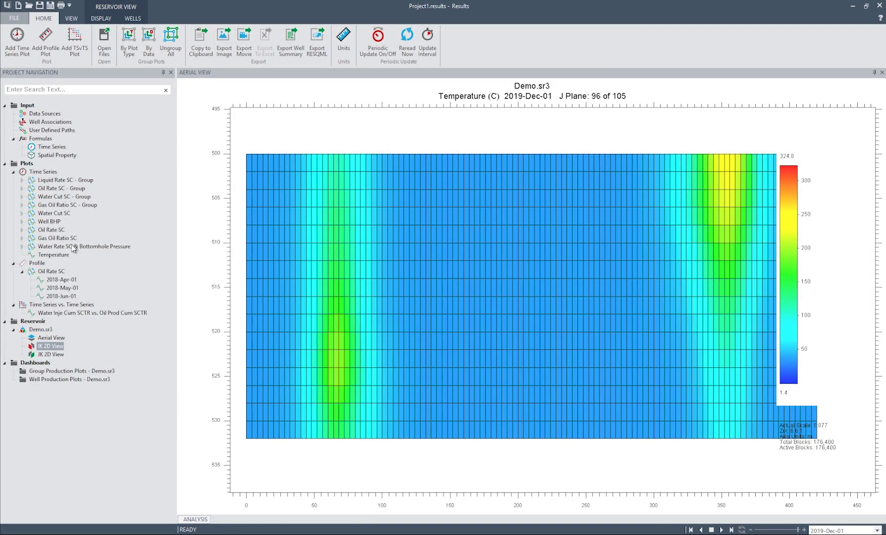
# Open the time series Oil Rate SC plot for Producer 1 and look at its image and Excel export options.
pyautogui.doubleClick(55, 231)
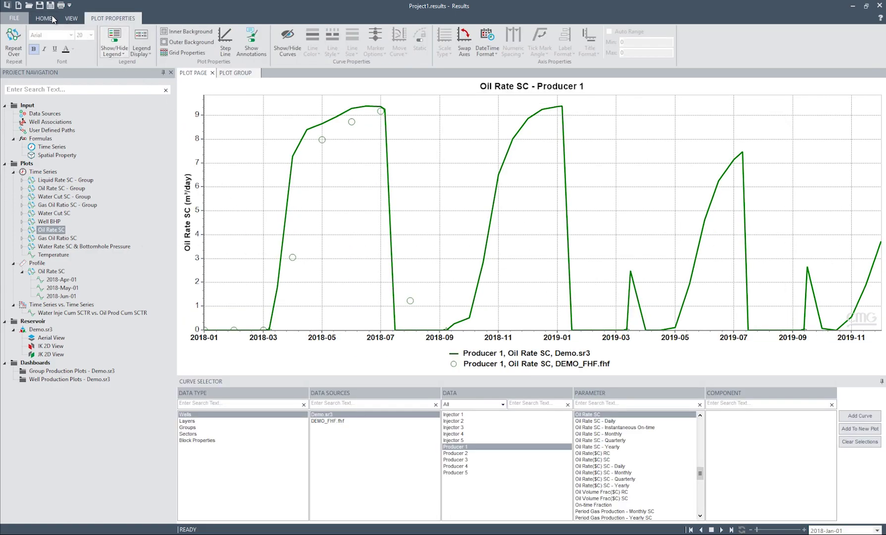
pyautogui.rightClick(248, 115)
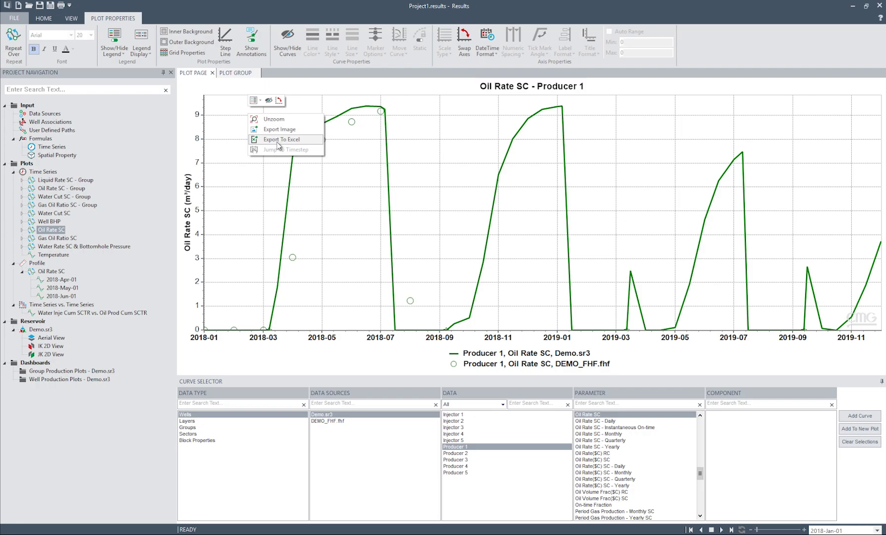
pyautogui.click(226, 135)
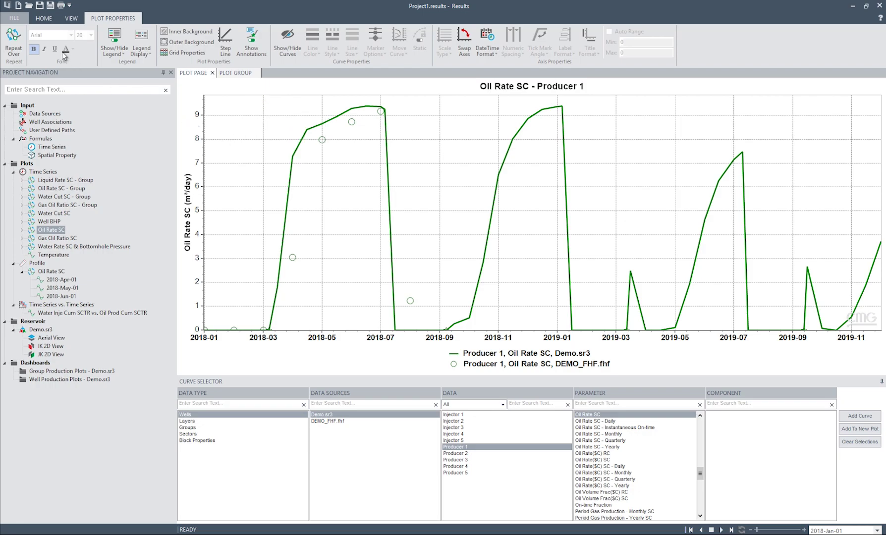
# Review the format, data selection and report period settings for exporting a well summary to Excel, without exporting.
pyautogui.click(46, 21)
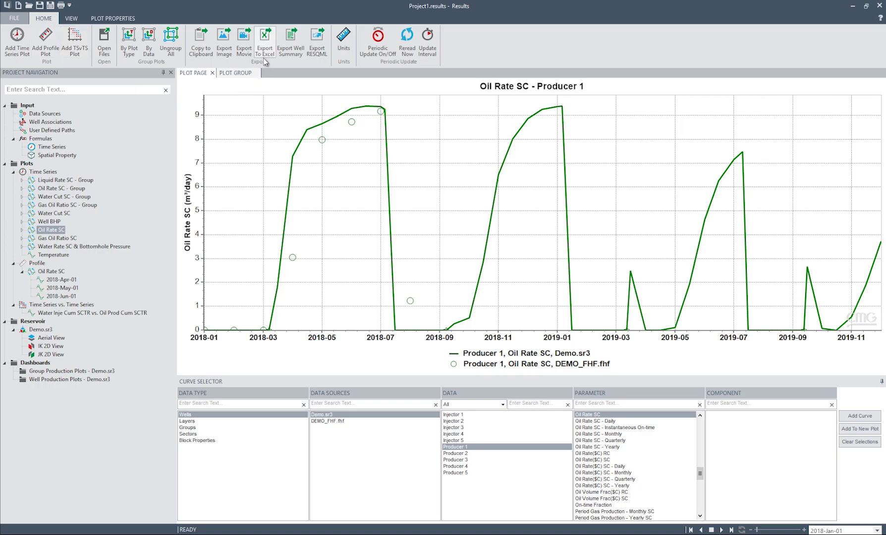
pyautogui.click(292, 54)
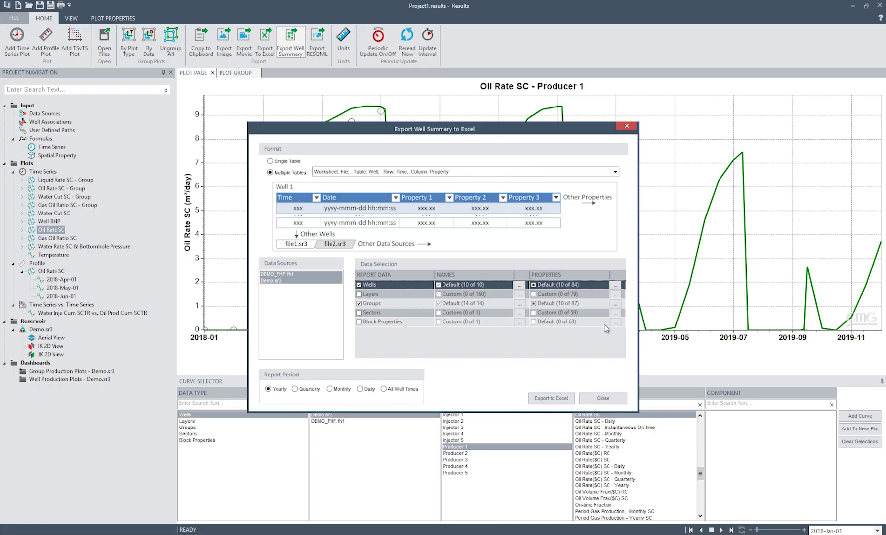
pyautogui.click(602, 402)
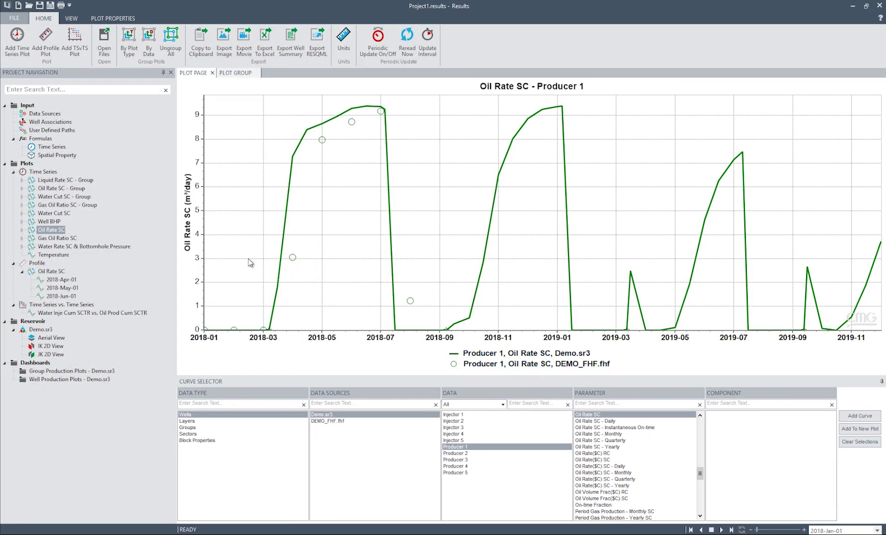
# Return to the 3D view of Demo.sr3 and review the movie export settings with Model Rotation enabled, cancelling without exporting.
pyautogui.doubleClick(43, 330)
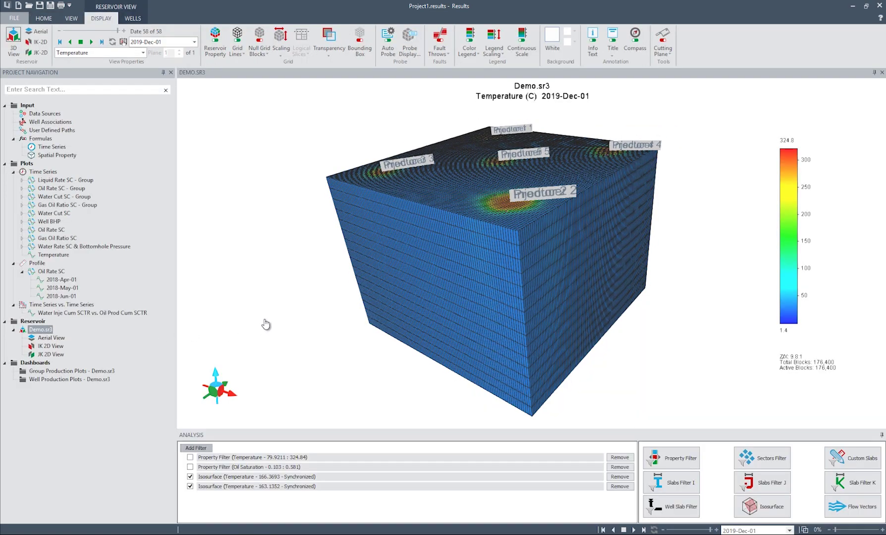
pyautogui.click(43, 19)
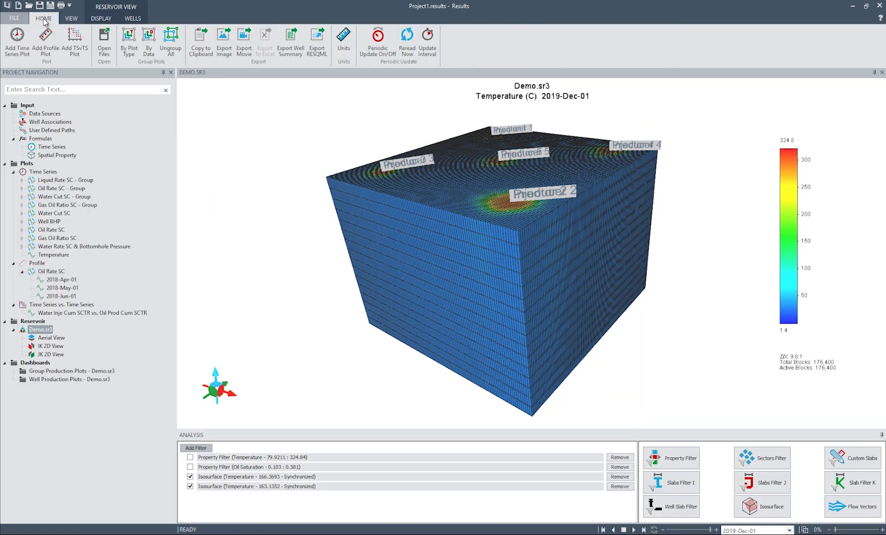
pyautogui.click(244, 50)
pyautogui.click(353, 216)
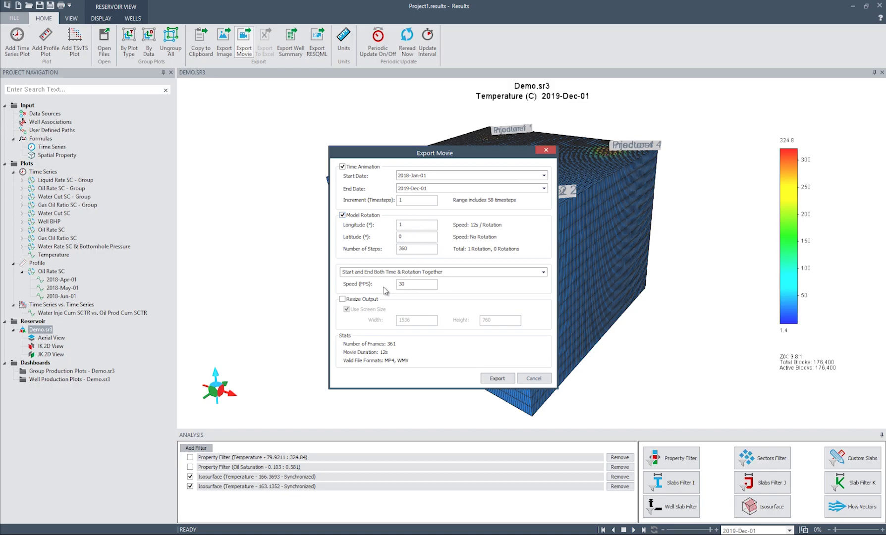
pyautogui.click(534, 379)
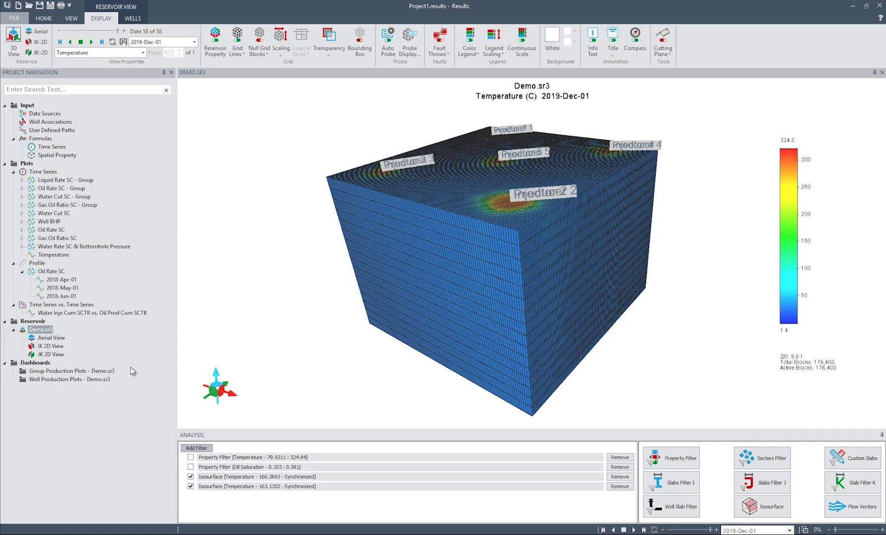
# Create a new dashboard and add the Oil Rate SC plot, the Well BHP plot and the Aerial View of Demo.sr3.
pyautogui.click(44, 364)
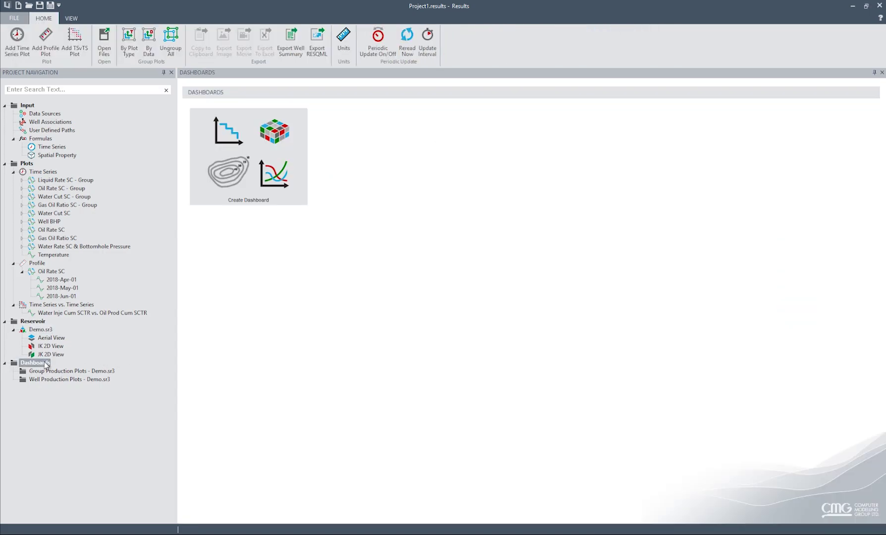
pyautogui.click(224, 189)
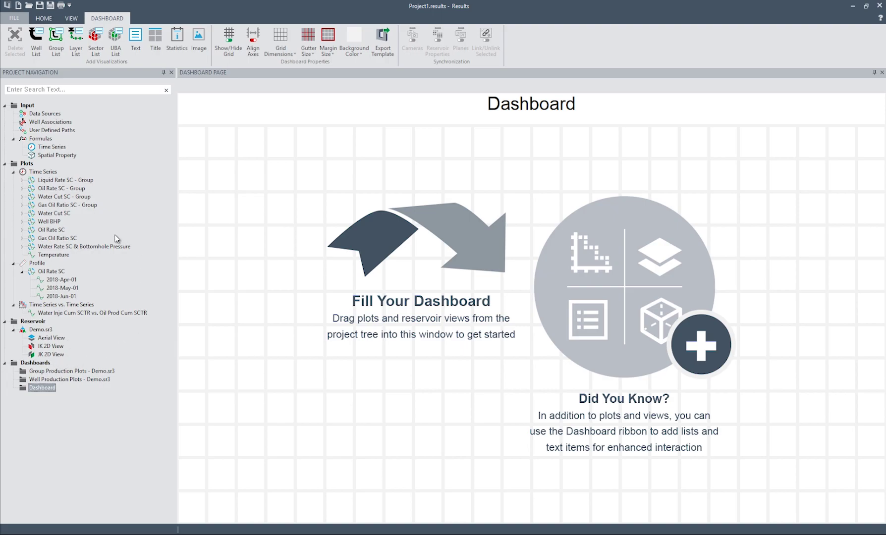
pyautogui.moveTo(55, 230); pyautogui.dragTo(237, 243)
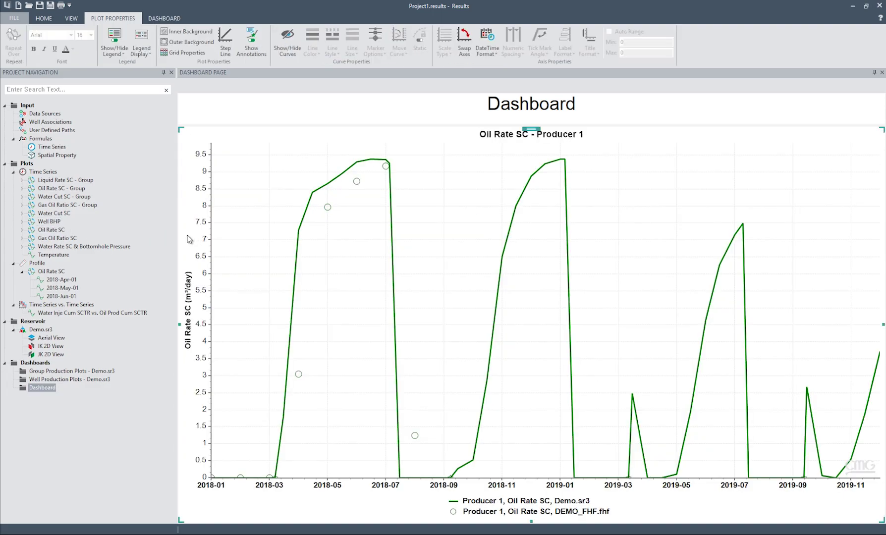
pyautogui.moveTo(53, 214); pyautogui.dragTo(588, 229)
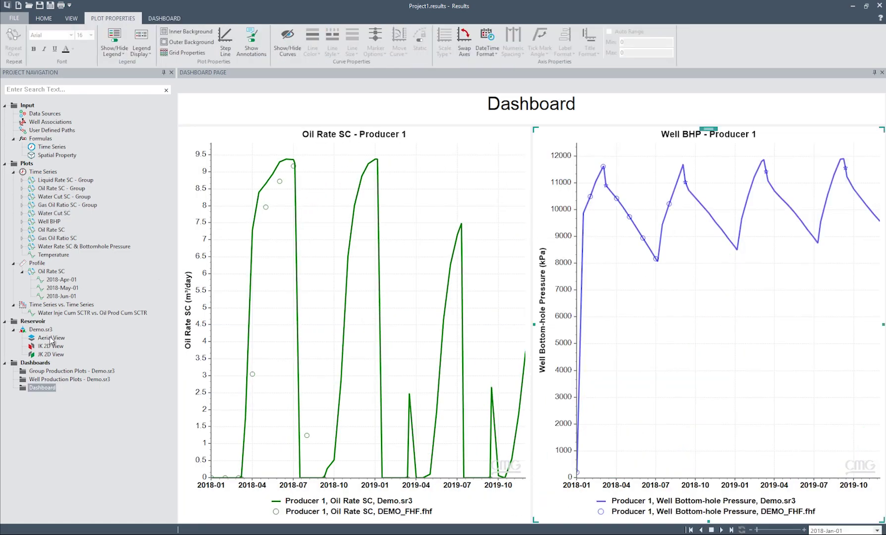
pyautogui.moveTo(58, 340); pyautogui.dragTo(704, 345)
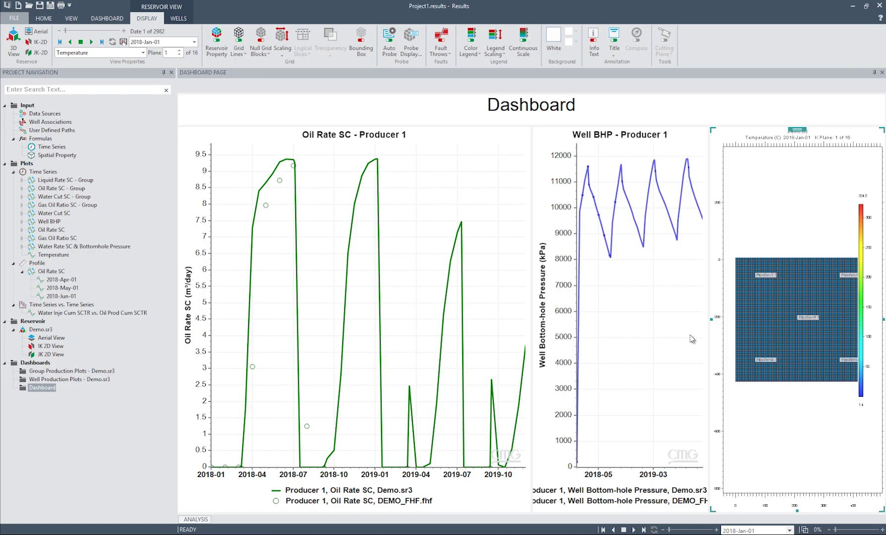
# Resize the dashboard items so Oil Rate SC sits above Well BHP in the left half and the aerial view fills the upper right area.
pyautogui.click(436, 229)
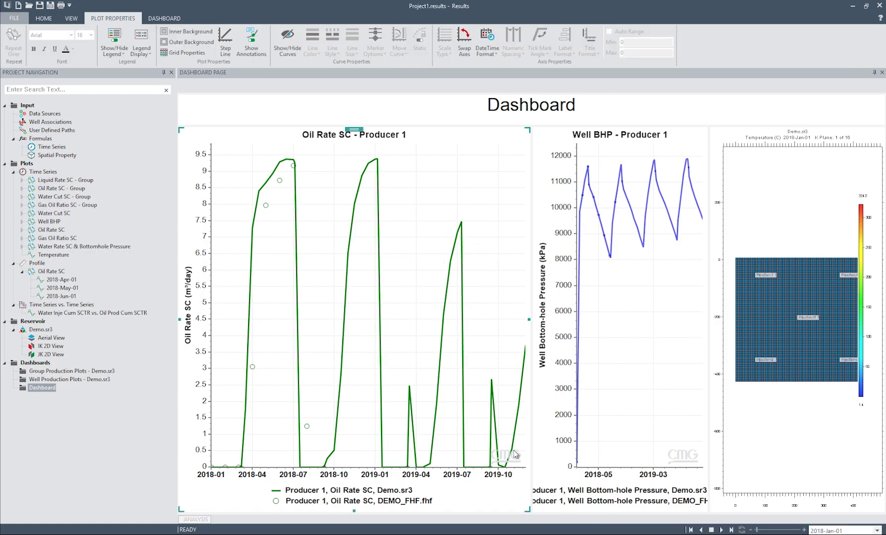
pyautogui.moveTo(529, 510); pyautogui.dragTo(518, 317)
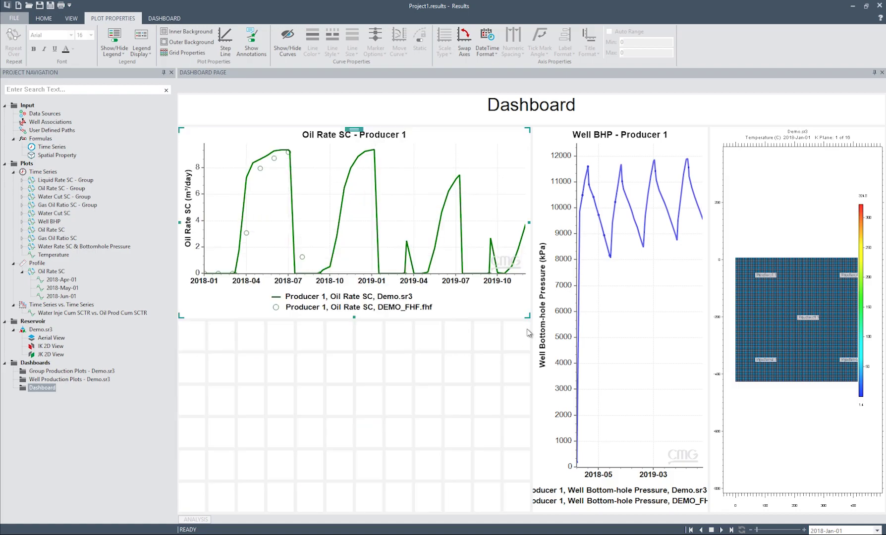
pyautogui.click(616, 326)
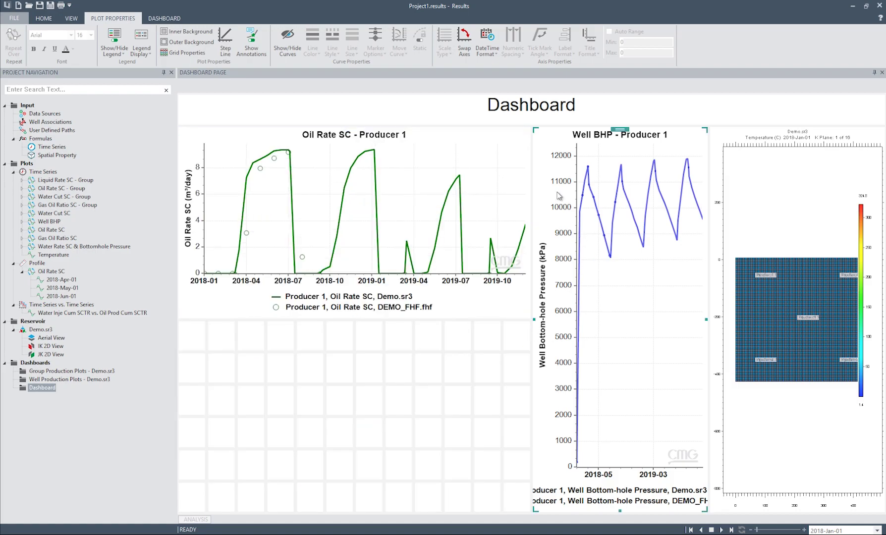
pyautogui.moveTo(534, 129); pyautogui.dragTo(179, 322)
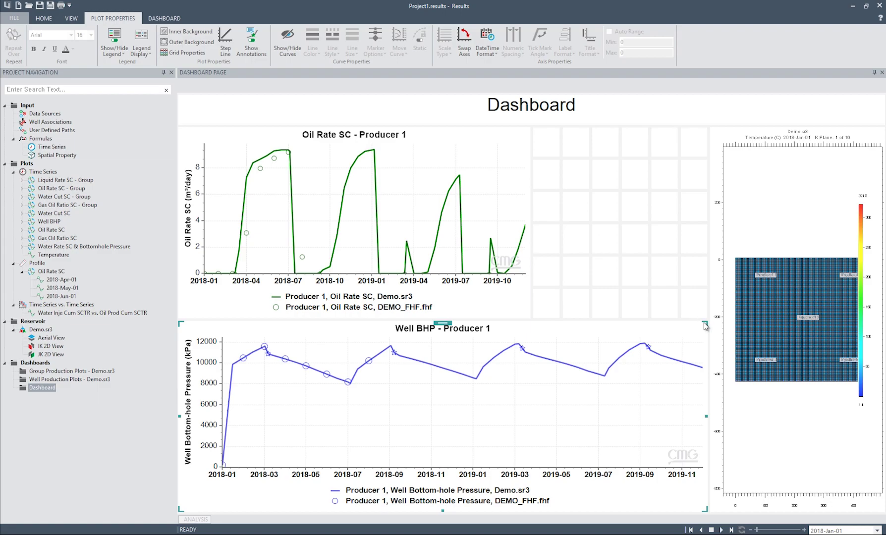
pyautogui.moveTo(706, 323); pyautogui.dragTo(539, 331)
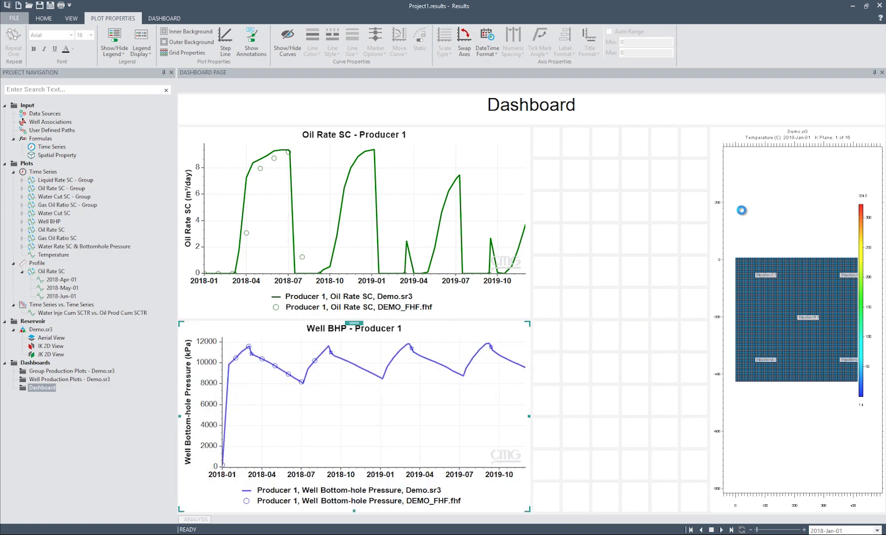
pyautogui.click(743, 215)
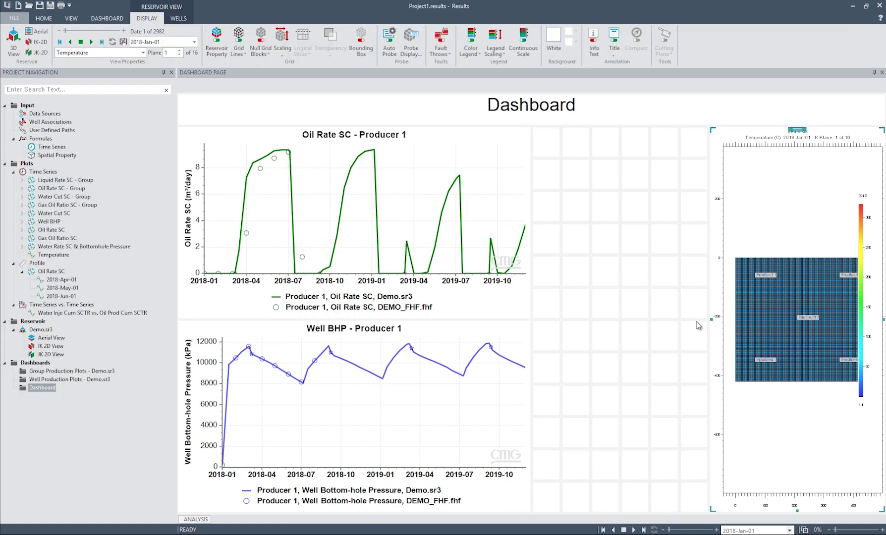
pyautogui.moveTo(711, 511); pyautogui.dragTo(544, 394)
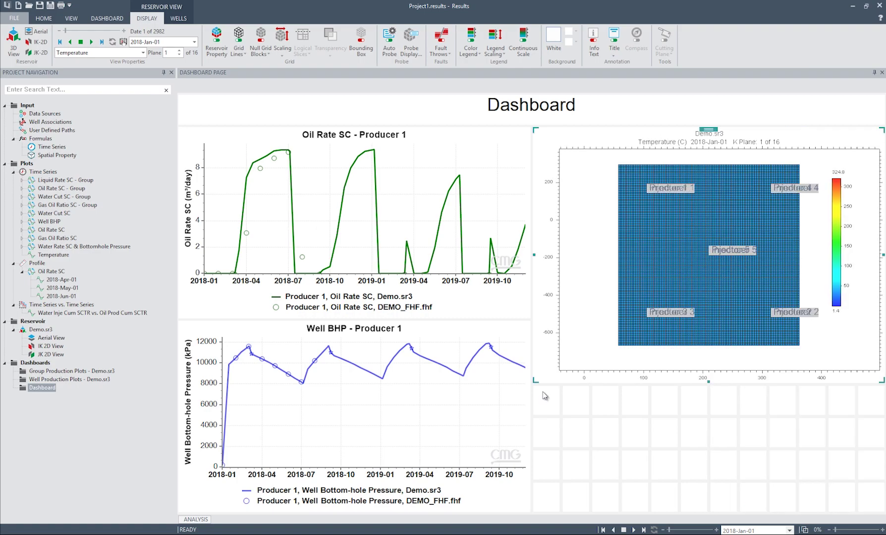
# Add a narrow text box below the aerial view reading "Huff-n-Puff Example".
pyautogui.click(109, 20)
pyautogui.click(136, 41)
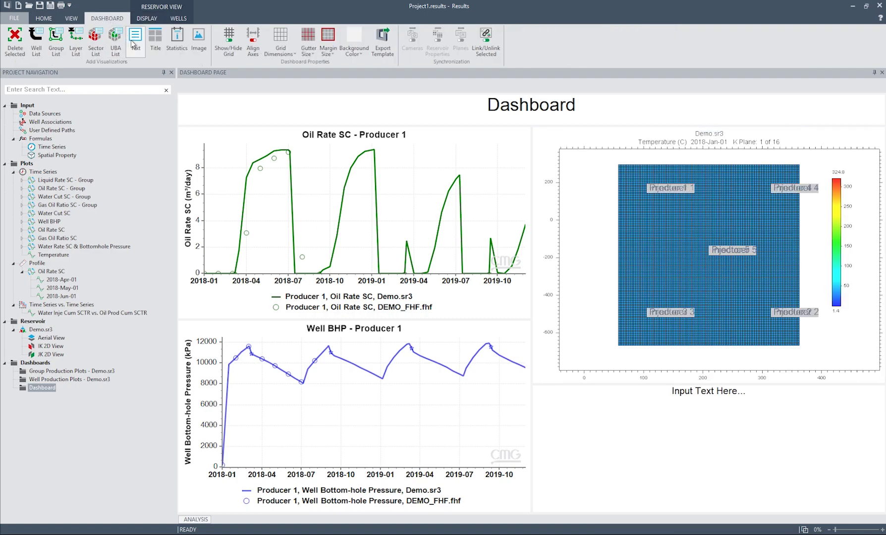
pyautogui.moveTo(883, 387); pyautogui.dragTo(646, 387)
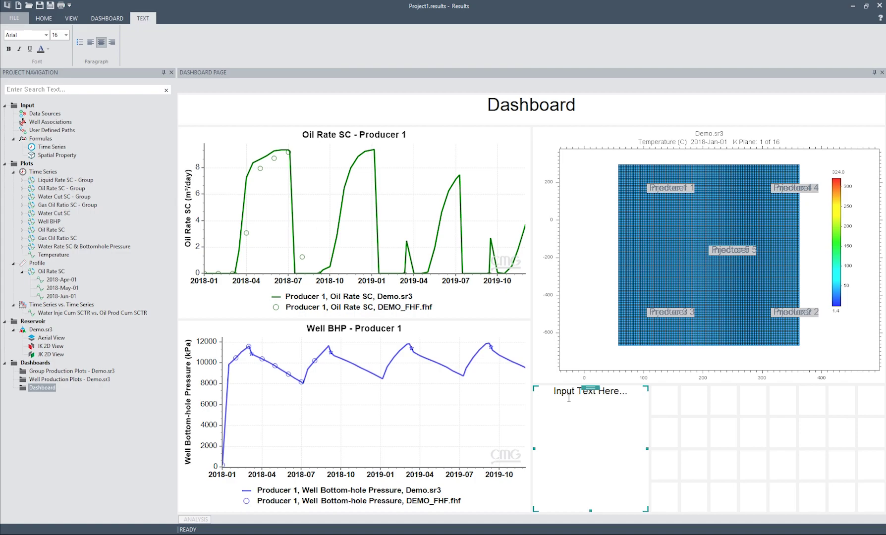
pyautogui.hotkey('ctrl', 'a')
pyautogui.press('Delete')
pyautogui.write('Hu')
pyautogui.write('-n-Pu')
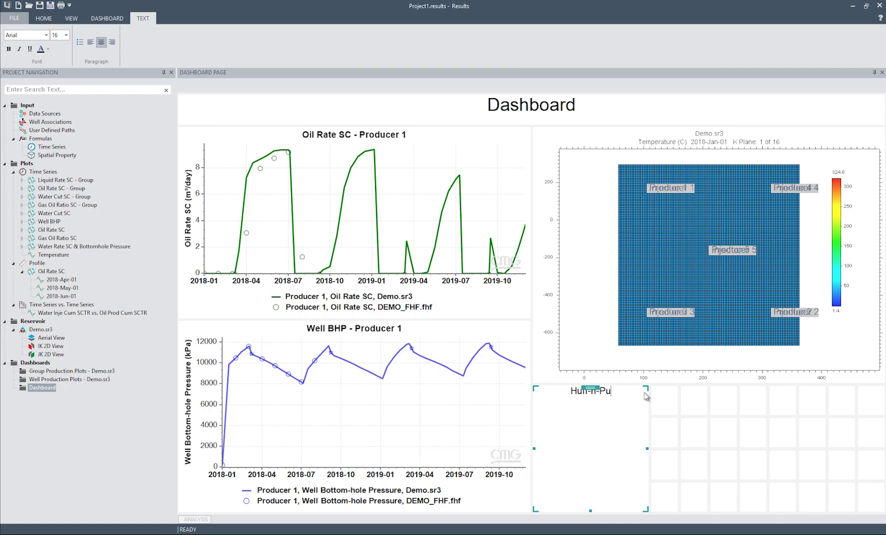
pyautogui.write('ff Example')
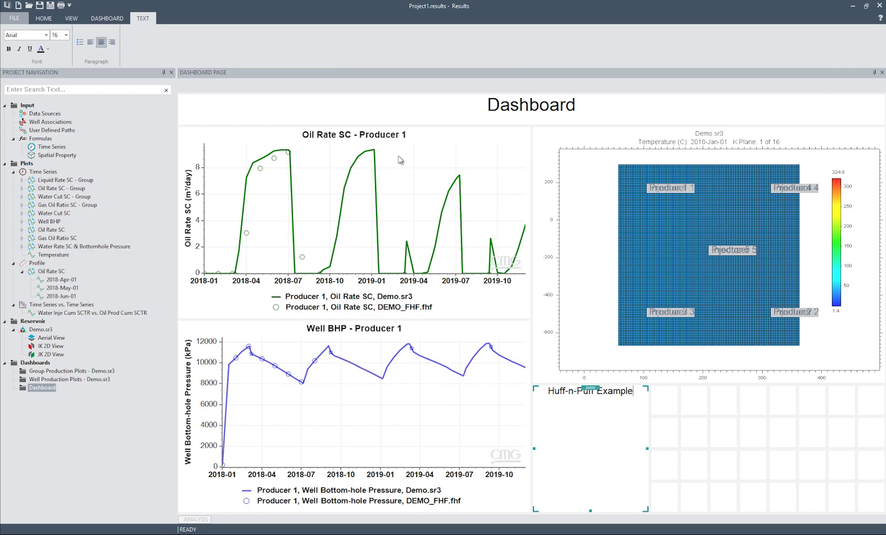
# Review the supported file types for adding an image to the dashboard, and cancel without inserting one.
pyautogui.click(114, 20)
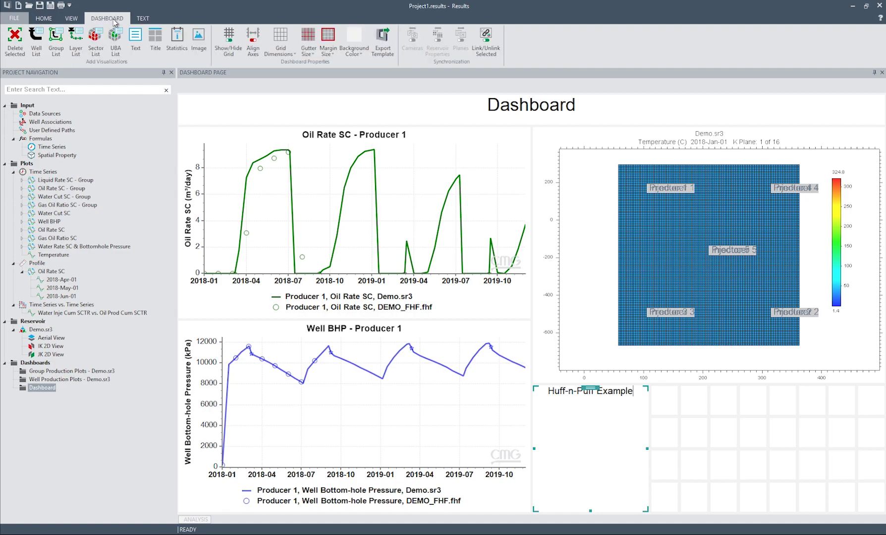
pyautogui.click(199, 53)
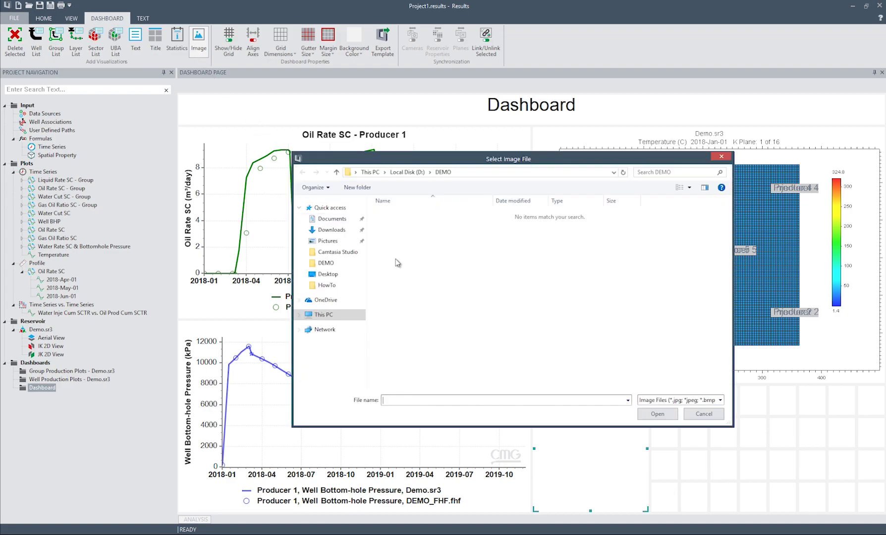
pyautogui.click(705, 402)
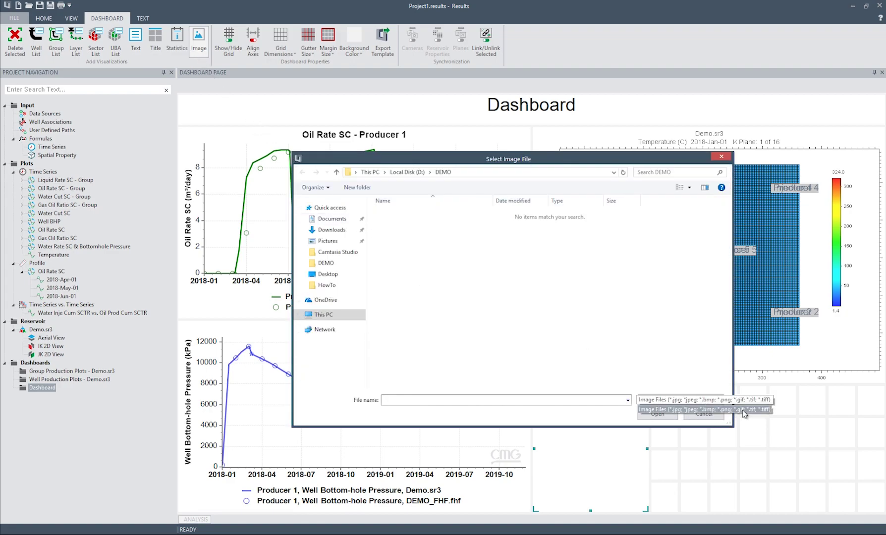
pyautogui.click(711, 418)
pyautogui.click(712, 420)
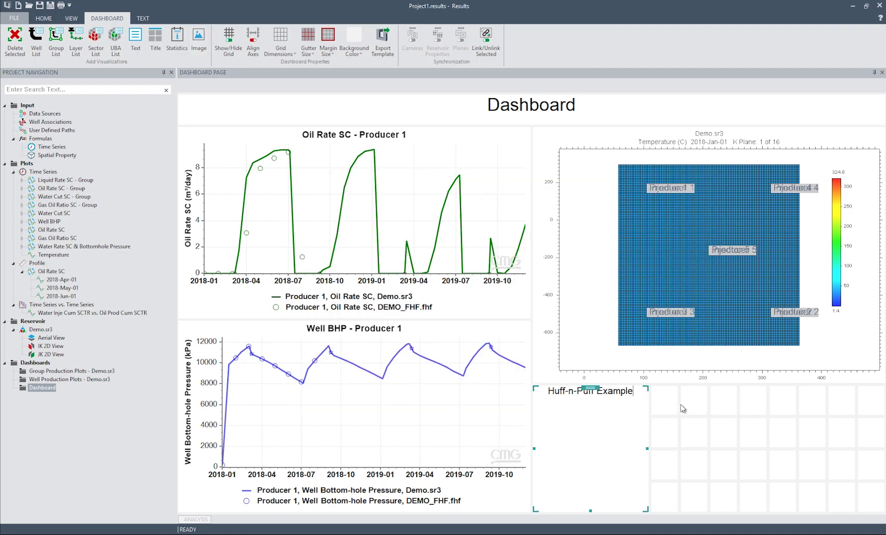
# Add a narrow well list beside the text box and switch the dashboard through its producers, finishing on Producer 3.
pyautogui.click(40, 51)
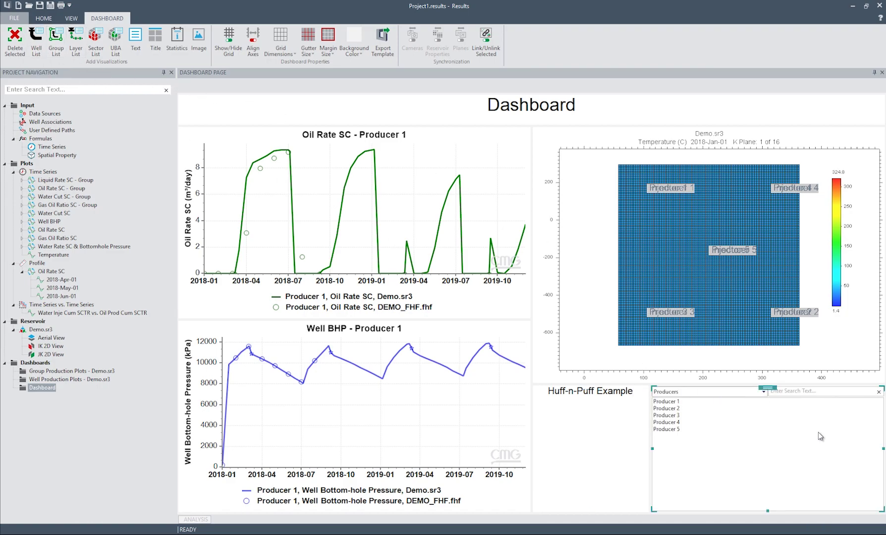
pyautogui.moveTo(882, 387); pyautogui.dragTo(736, 387)
pyautogui.click(670, 416)
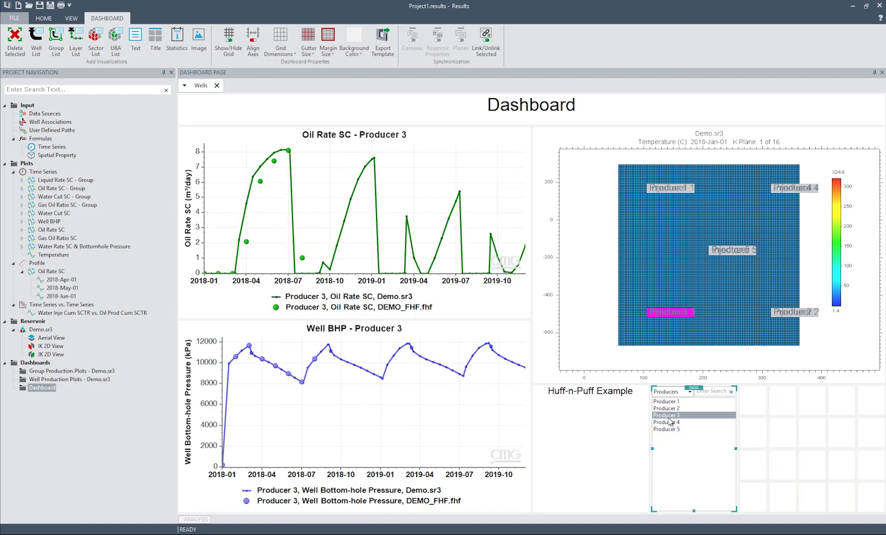
pyautogui.click(669, 423)
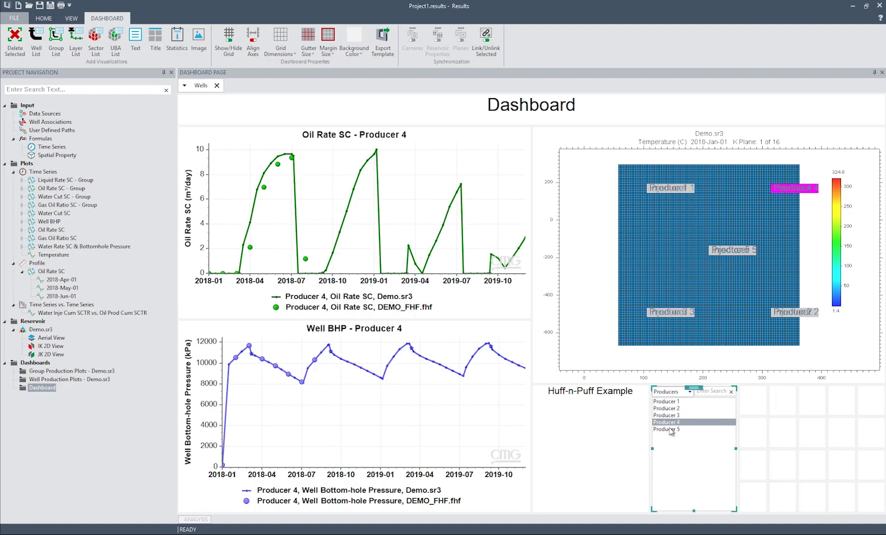
pyautogui.click(670, 430)
pyautogui.press('Up')
pyautogui.press('Up')
pyautogui.press('Up')
pyautogui.press('Up')
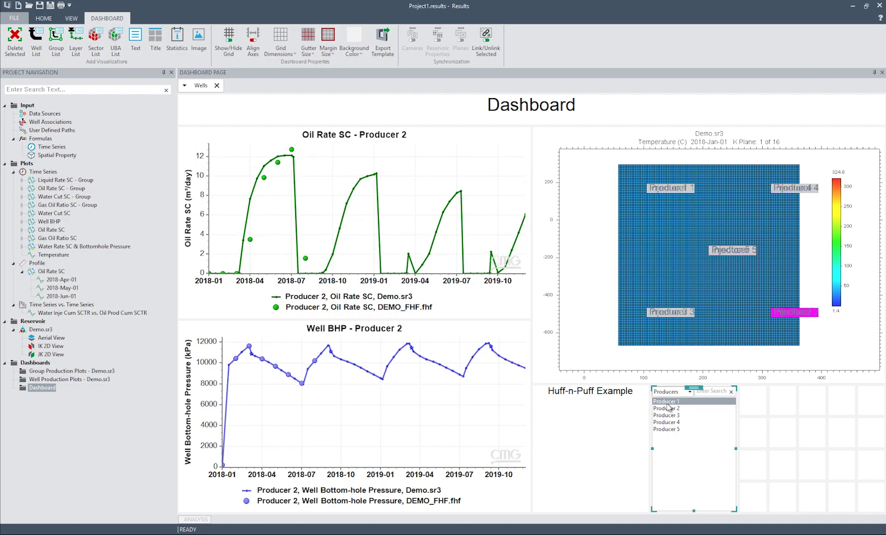
pyautogui.click(669, 415)
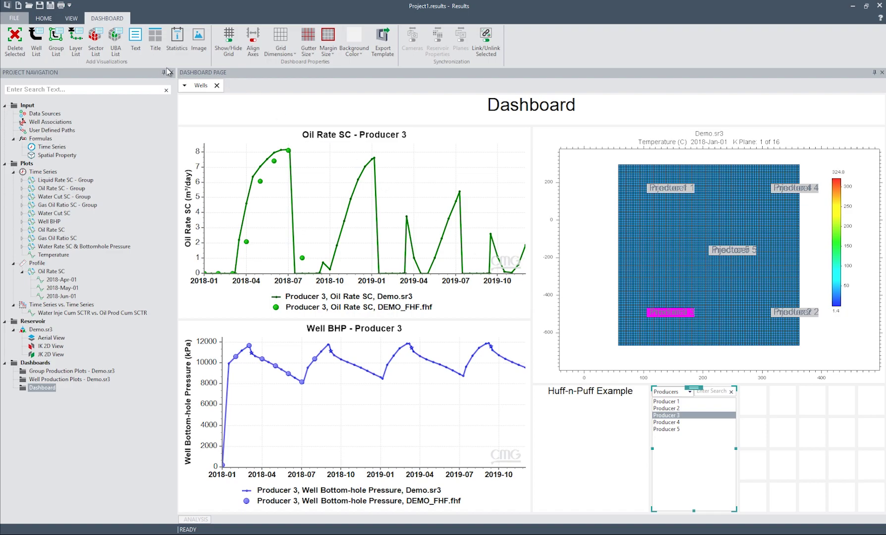
# Add a statistics box showing the aerial view's temperature statistics, and align the axes of the dashboard plots.
pyautogui.click(177, 48)
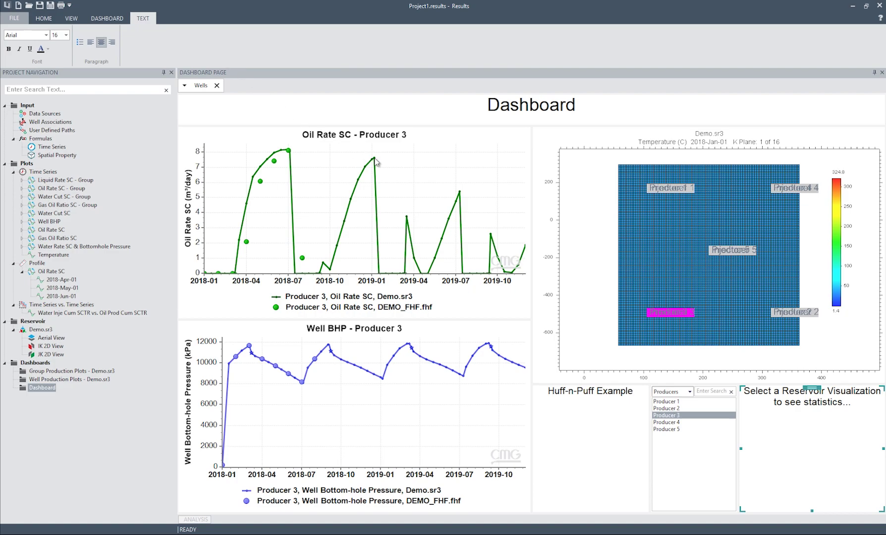
pyautogui.moveTo(642, 254)
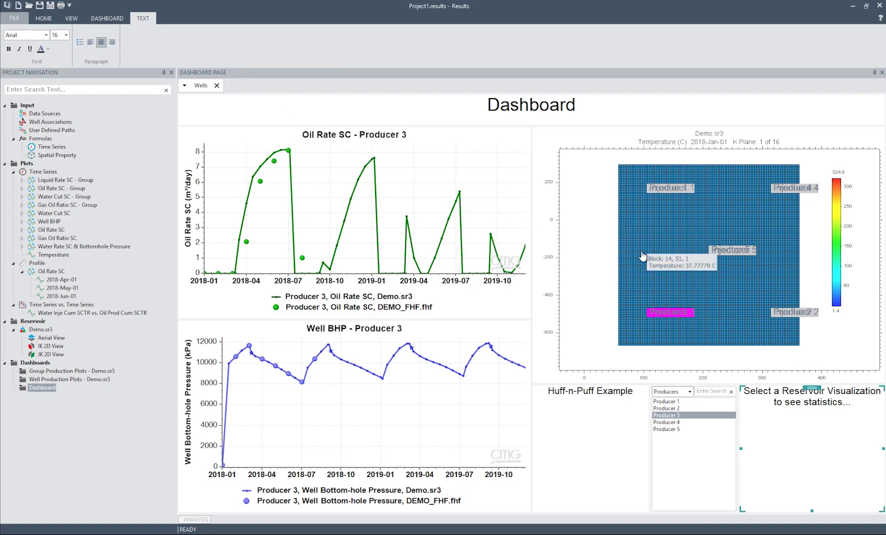
pyautogui.click(642, 253)
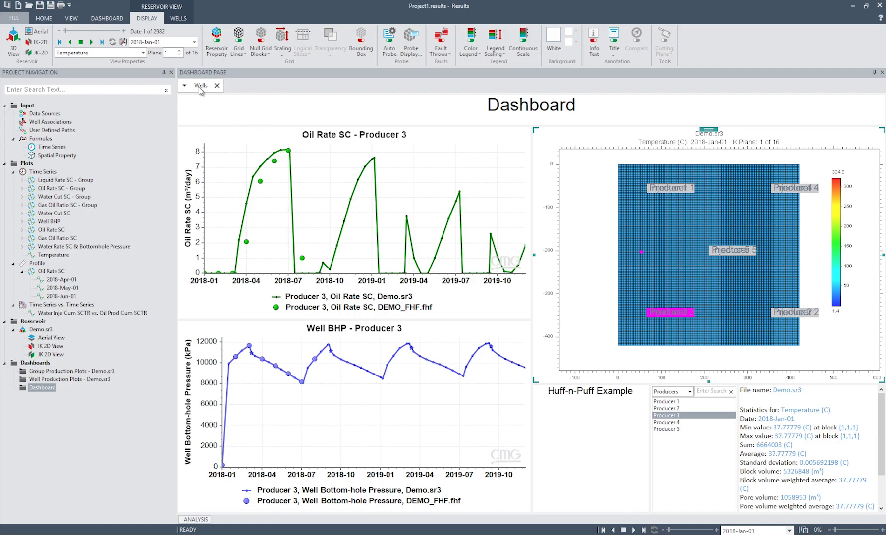
pyautogui.click(107, 19)
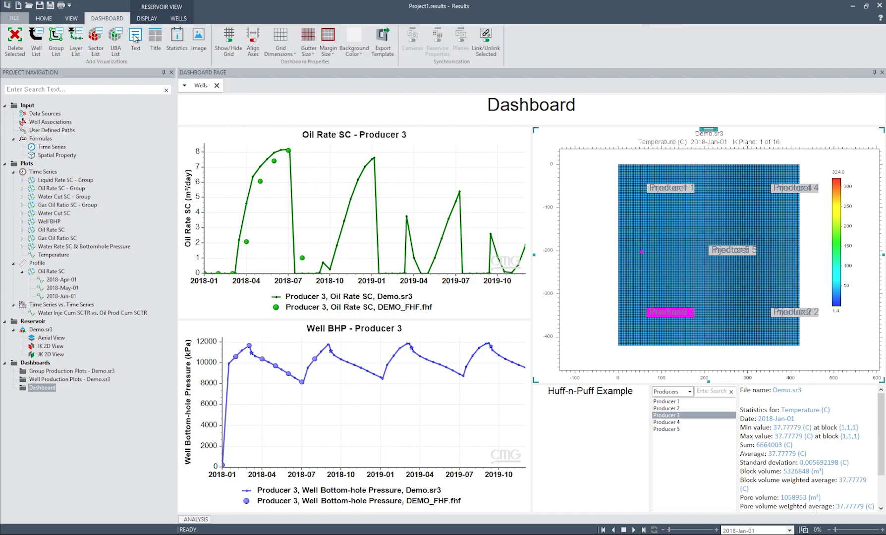
pyautogui.click(252, 46)
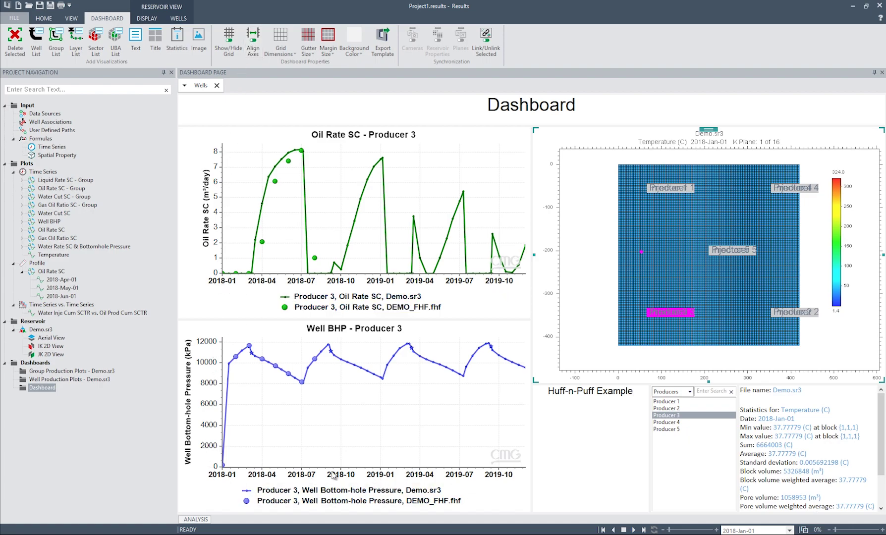
# Jump to the 2018-Jul-30 timestep from the Well BHP plot, and play the dashboard's time animation until September 2018.
pyautogui.rightClick(315, 414)
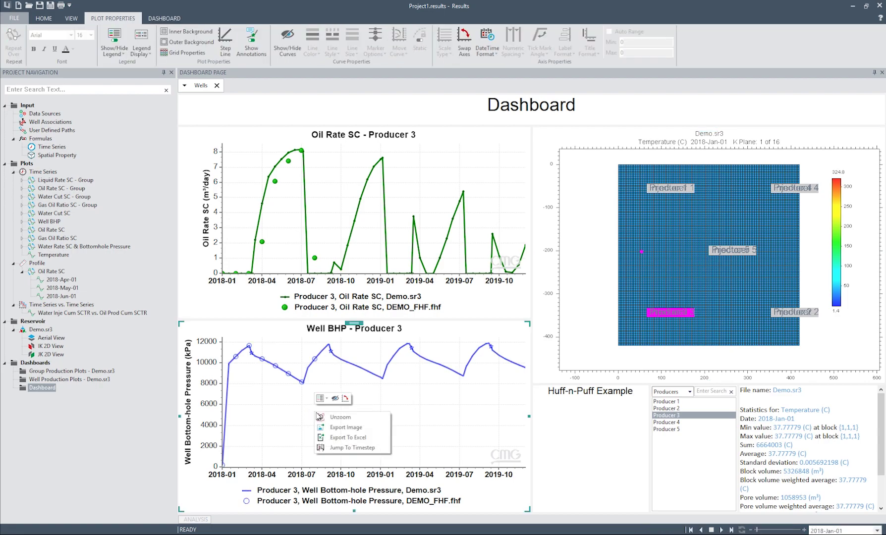
pyautogui.click(340, 448)
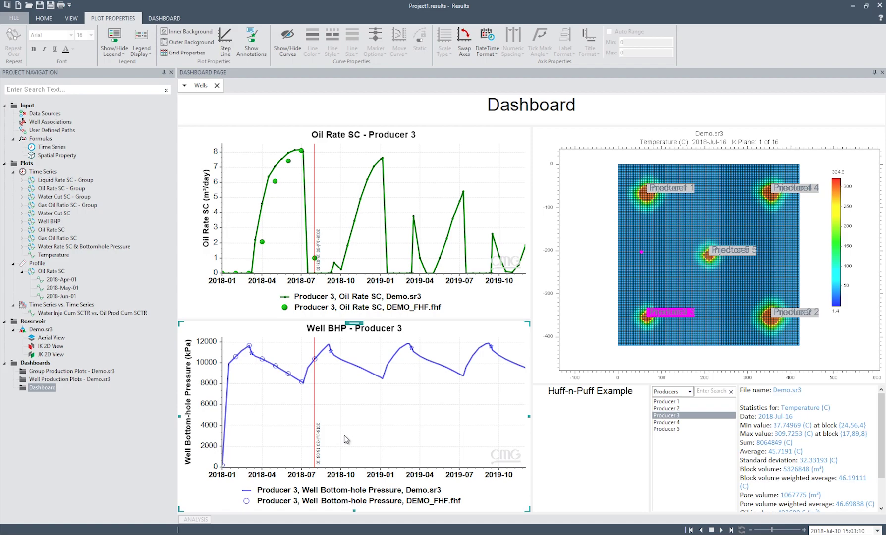
pyautogui.click(721, 529)
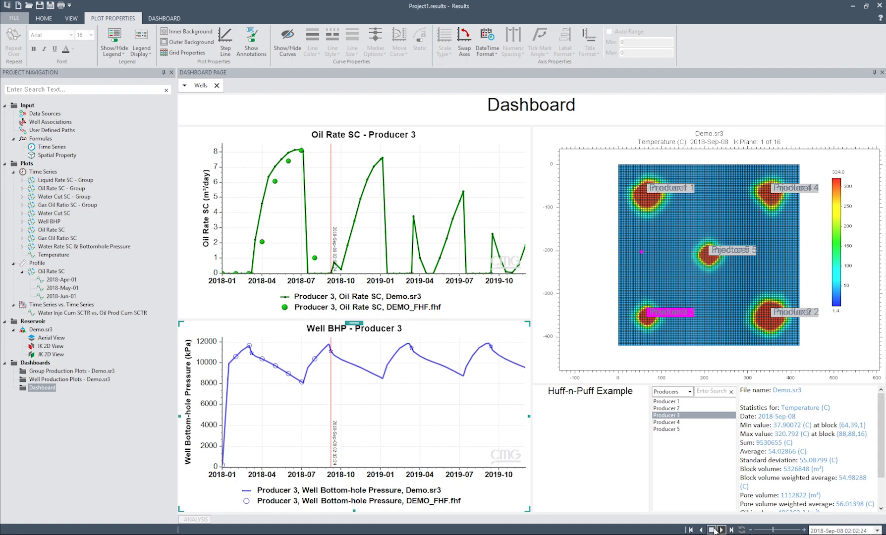
pyautogui.click(711, 529)
pyautogui.click(429, 191)
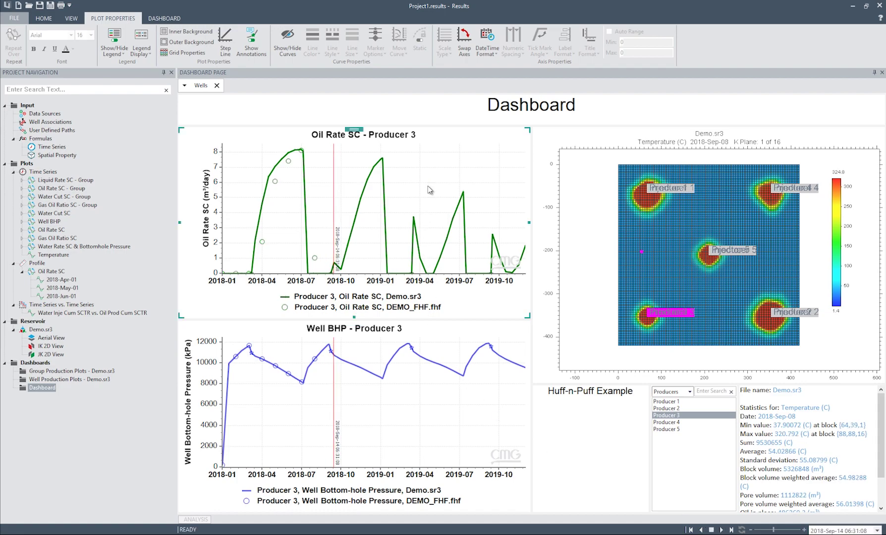
pyautogui.click(159, 18)
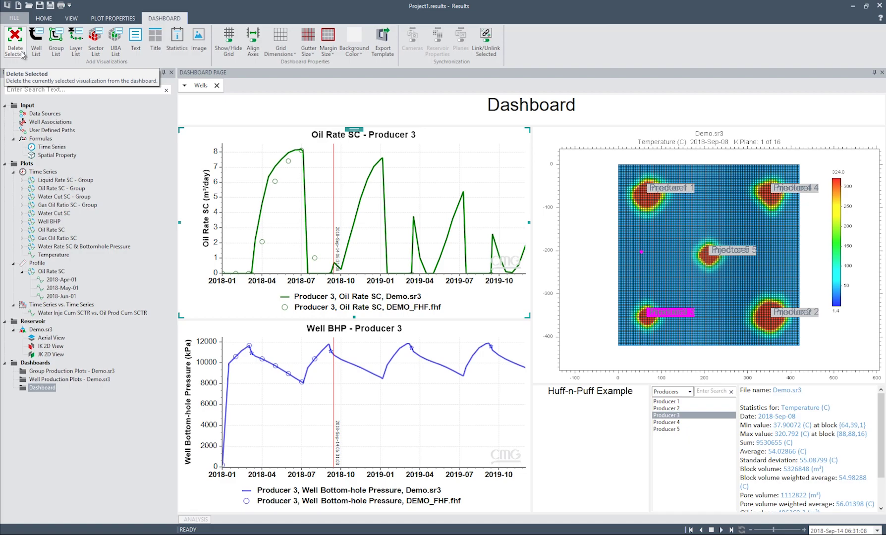
pyautogui.click(44, 19)
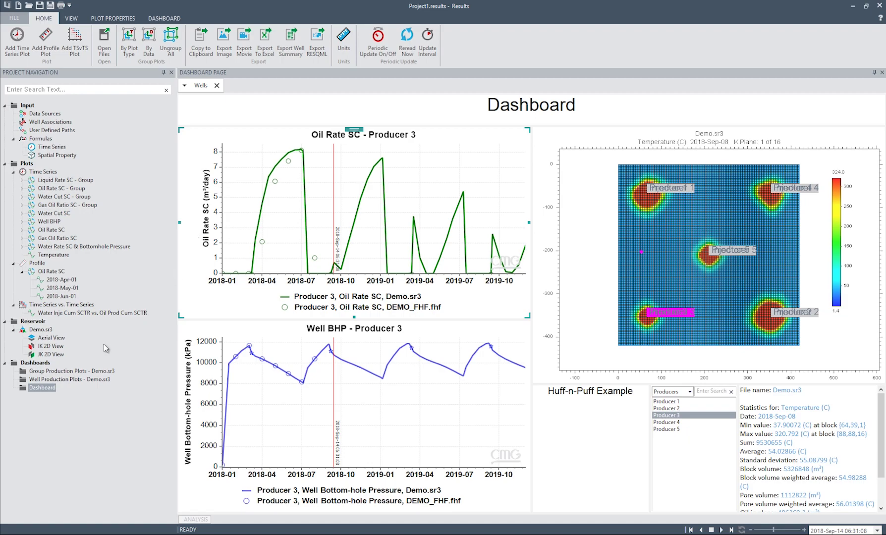
# Export the new dashboard as a template file named Dashboard into the D:\DEMO folder.
pyautogui.rightClick(55, 393)
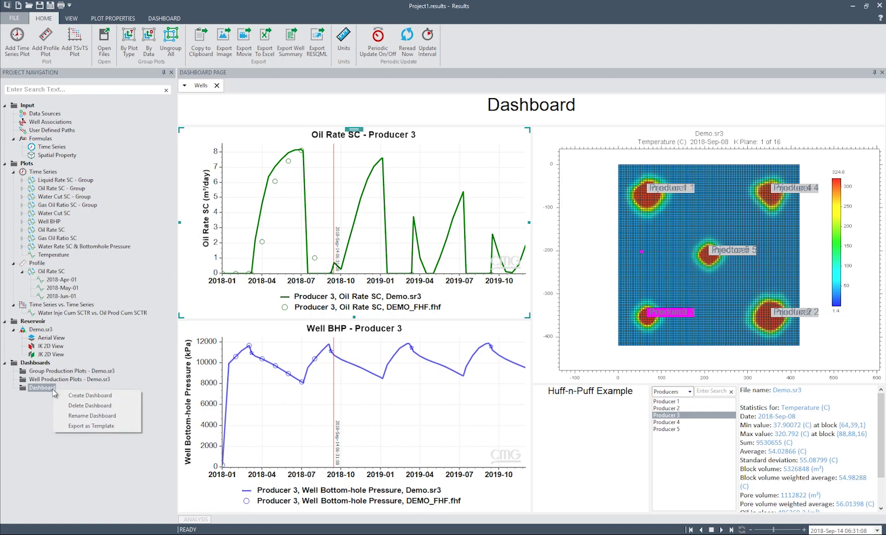
pyautogui.click(96, 426)
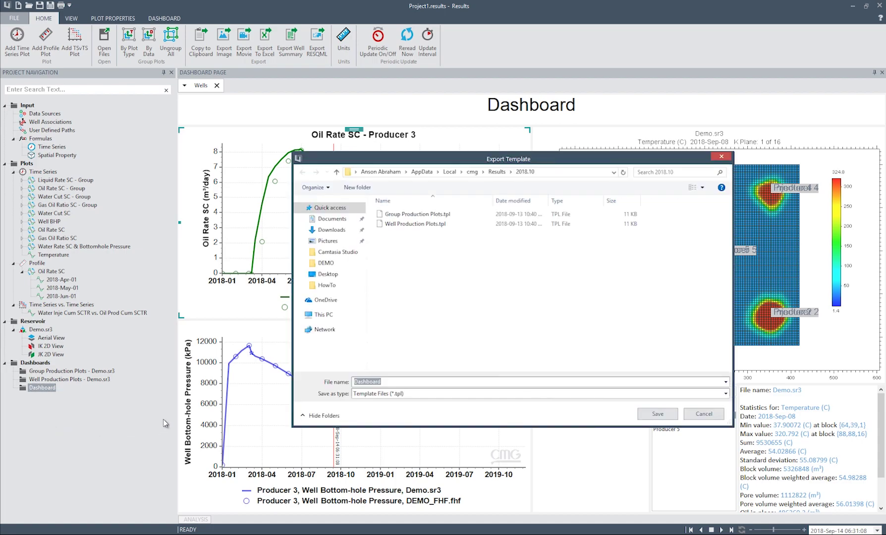
pyautogui.click(550, 172)
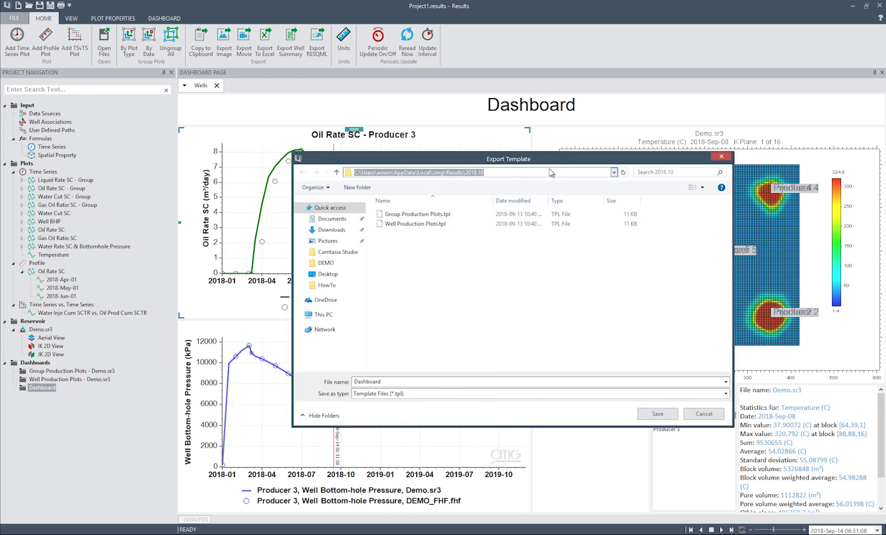
pyautogui.write('D:\\DEMO')
pyautogui.press('Return')
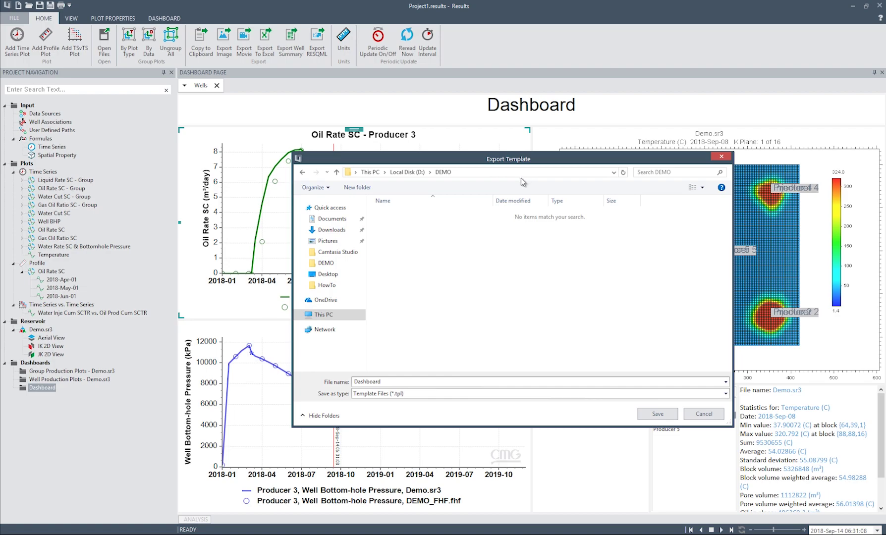
pyautogui.click(658, 414)
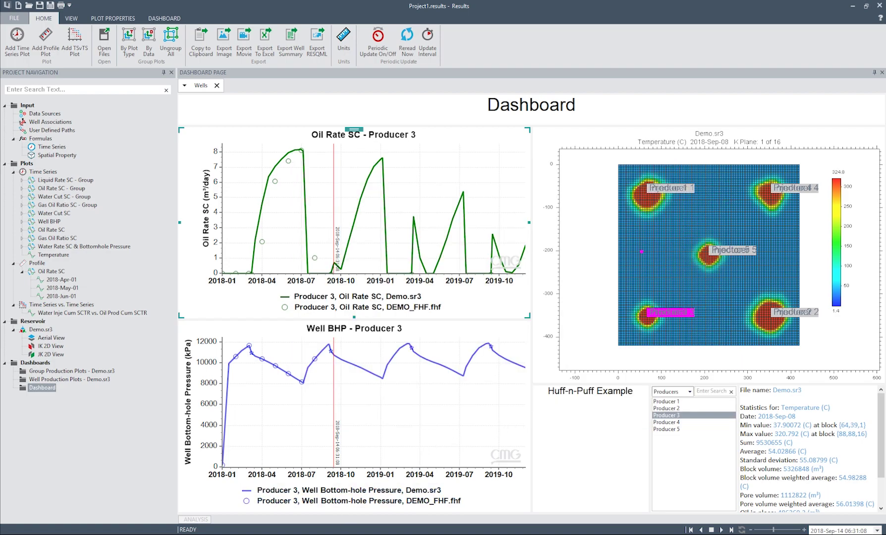
# In the other open Results window, add the template Dashboard.tpl from D:\DEMO and open the dashboard it generates for Demo.sr3.
pyautogui.moveTo(331, 533)
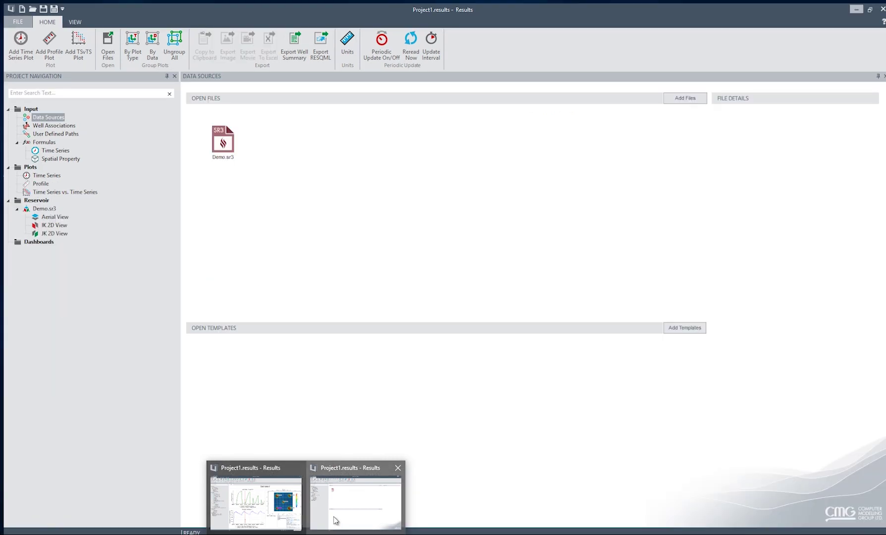
pyautogui.click(336, 520)
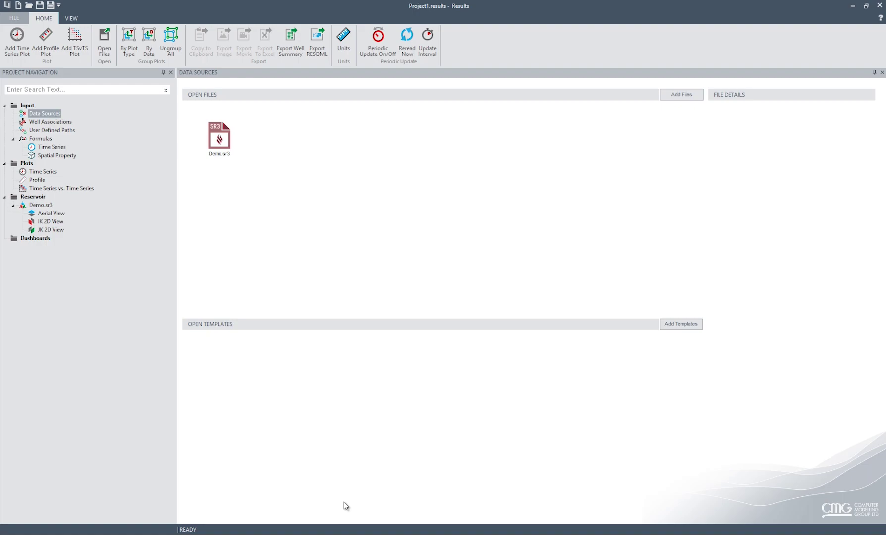
pyautogui.click(682, 325)
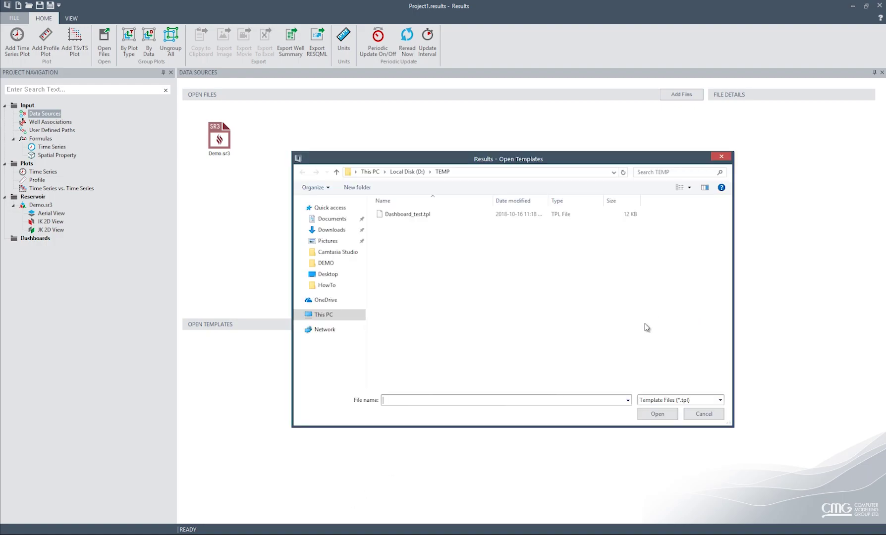
pyautogui.click(493, 174)
pyautogui.write('D:\\DEMO')
pyautogui.press('Return')
pyautogui.click(416, 214)
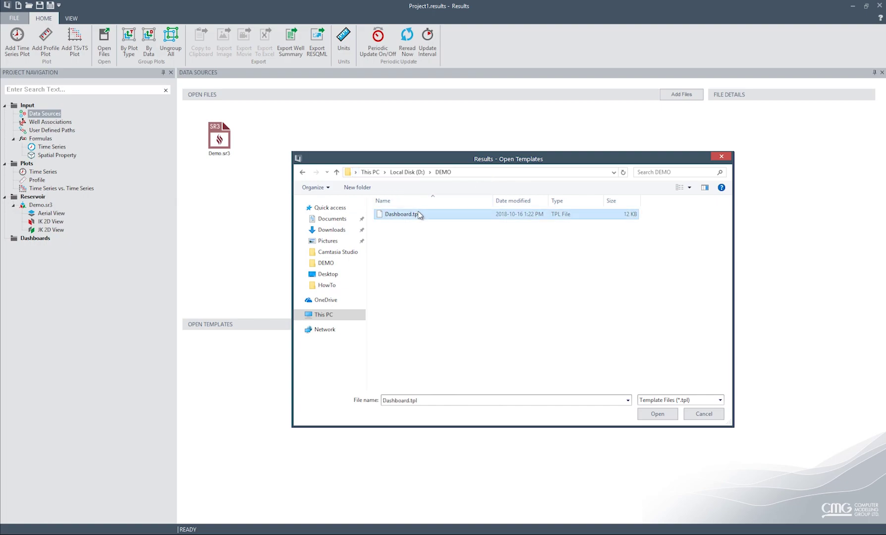
pyautogui.click(652, 416)
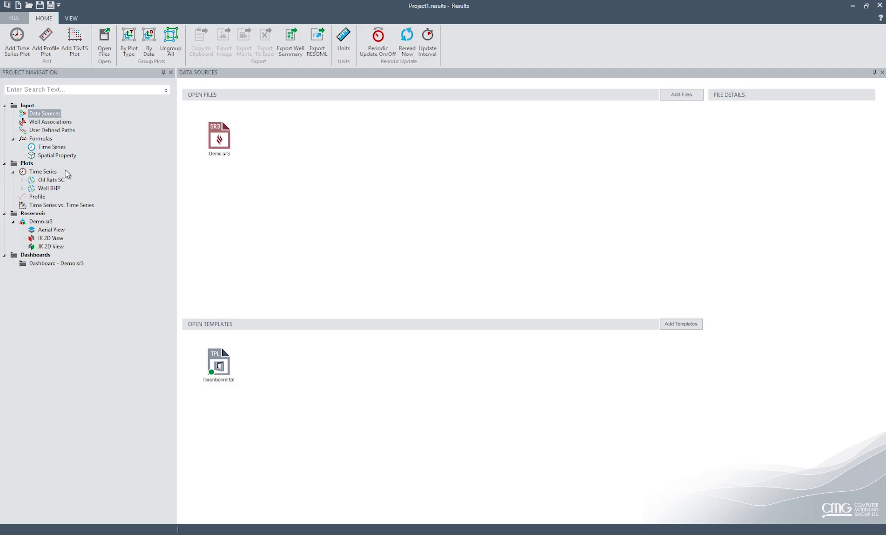
pyautogui.click(47, 265)
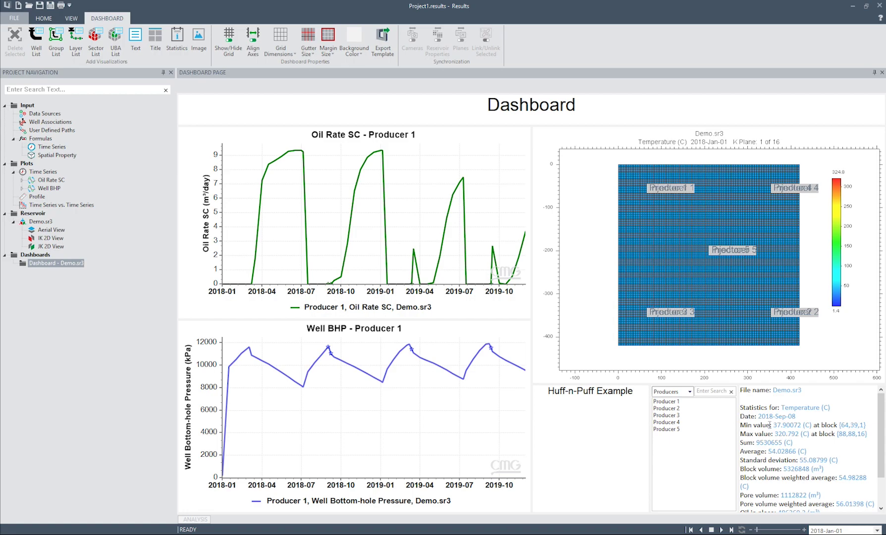
# Replace the data source Demo.sr3 with Demo_Rev1.sr3 from D:\DEMO, and reopen the templated dashboard with the replacement data.
pyautogui.click(52, 115)
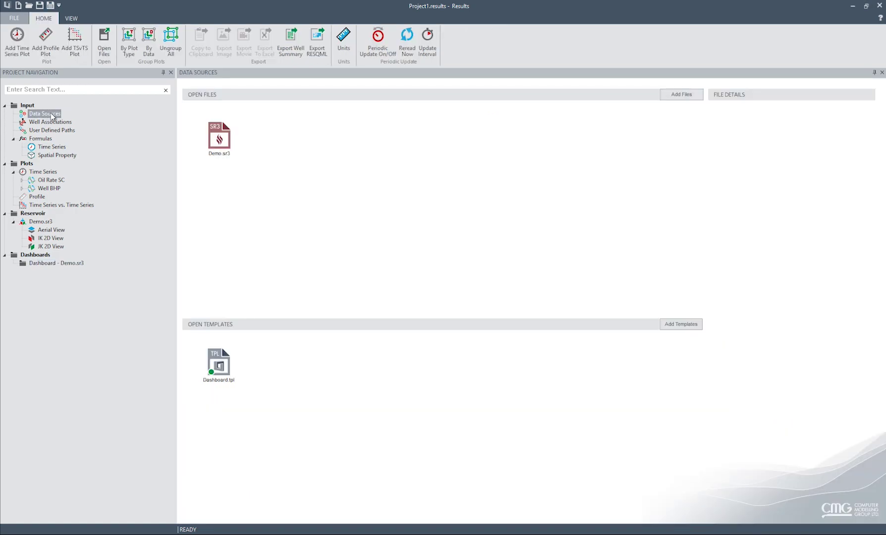
pyautogui.click(231, 151)
pyautogui.rightClick(231, 151)
pyautogui.click(254, 164)
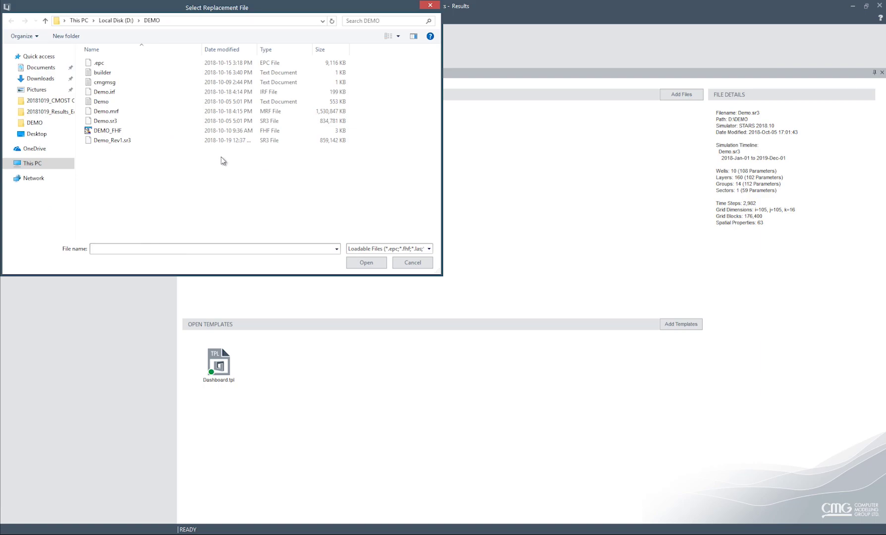
pyautogui.click(115, 142)
pyautogui.click(367, 263)
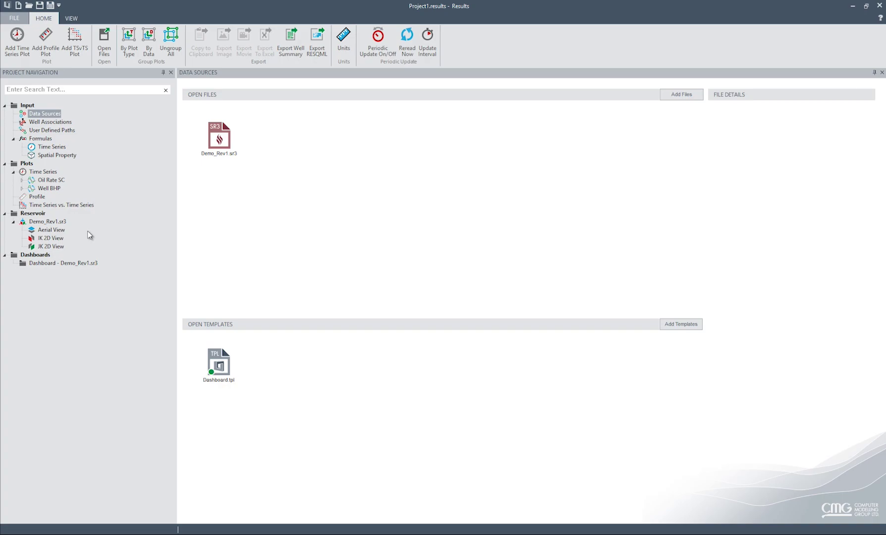
pyautogui.doubleClick(72, 264)
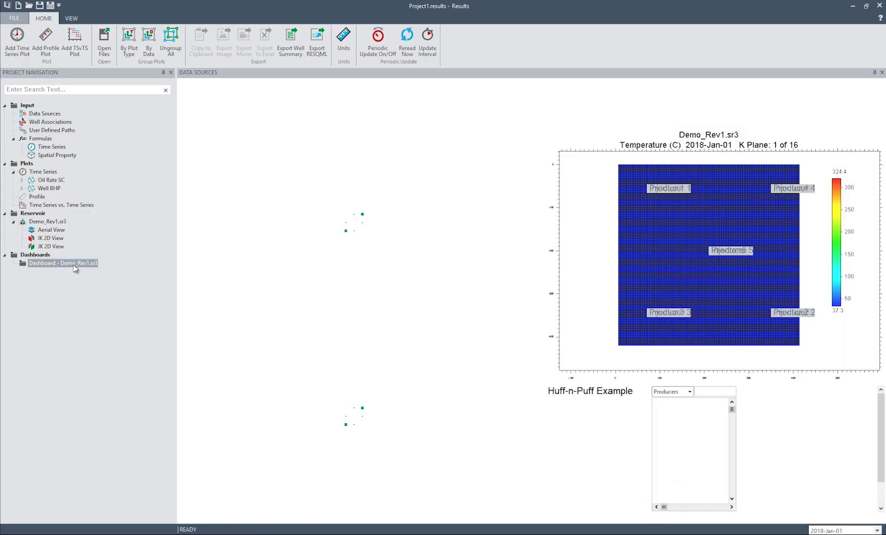